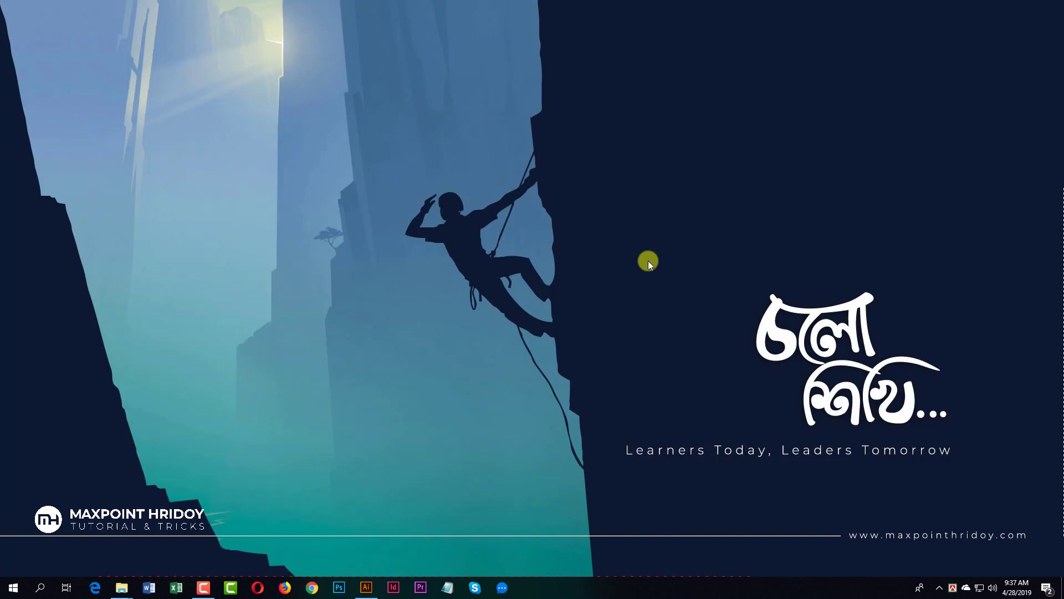
Step: Read the Help file notes in Notepad, marking the Montserrat font download link, then close them
{"action": "mouse_move", "coordinate": [122, 588]}
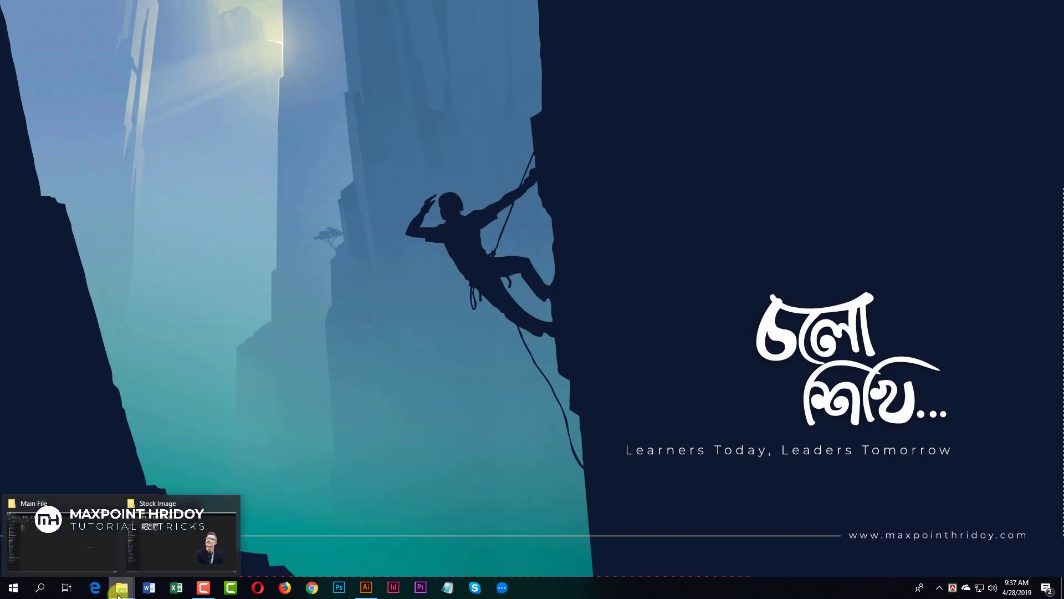
{"action": "left_click", "coordinate": [91, 541]}
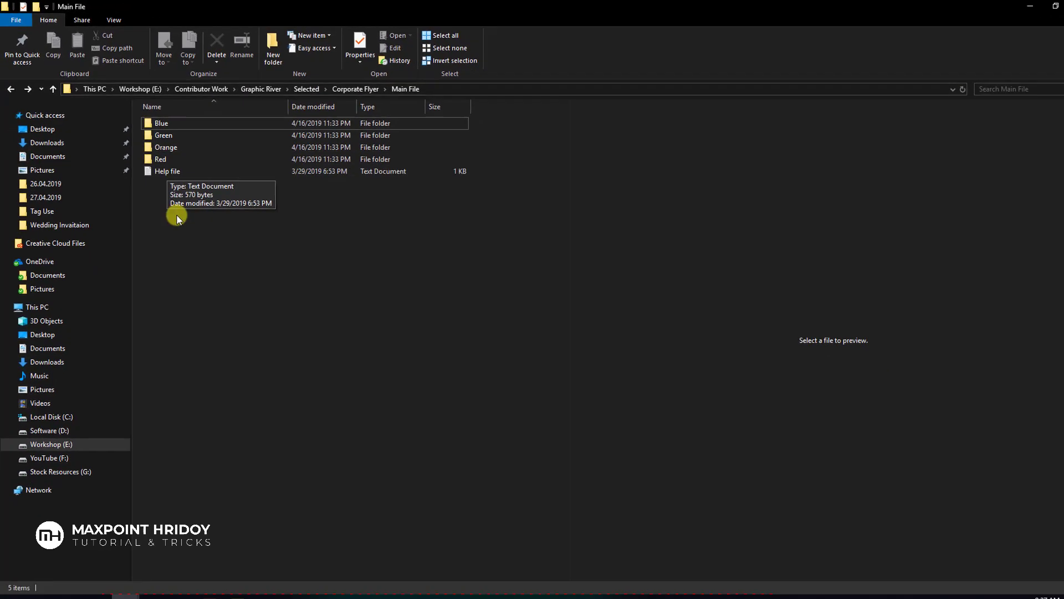
{"action": "left_click", "coordinate": [252, 259]}
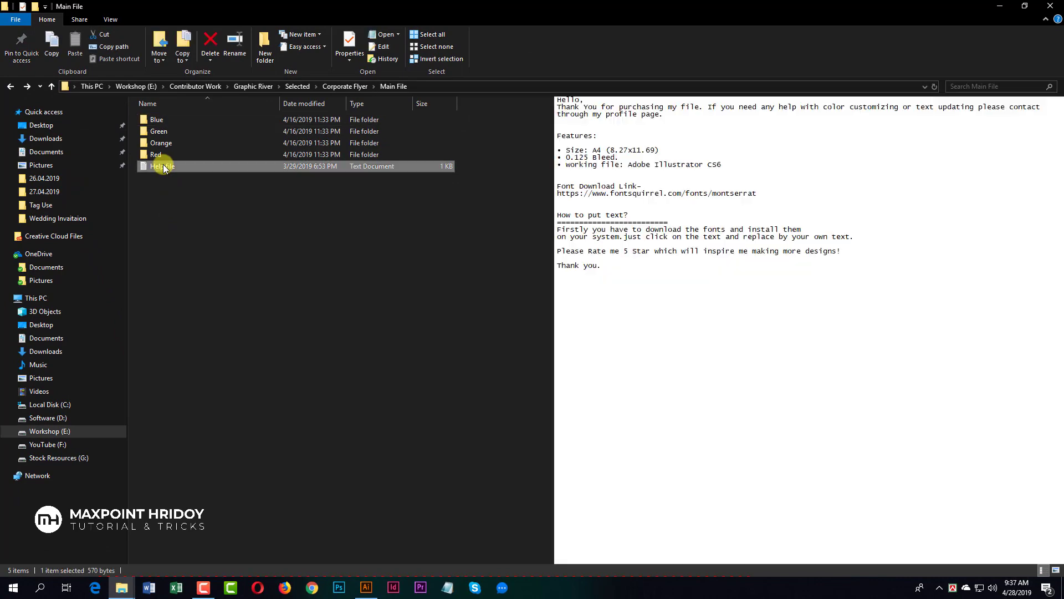
{"action": "double_click", "coordinate": [163, 166]}
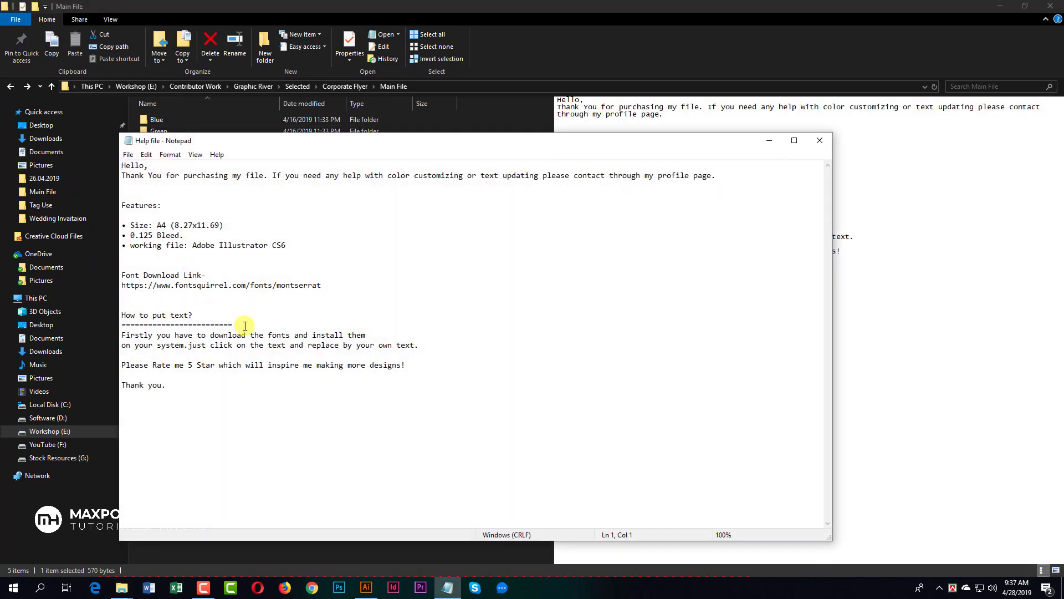
{"action": "left_click_drag", "start_coordinate": [347, 284], "coordinate": [83, 283]}
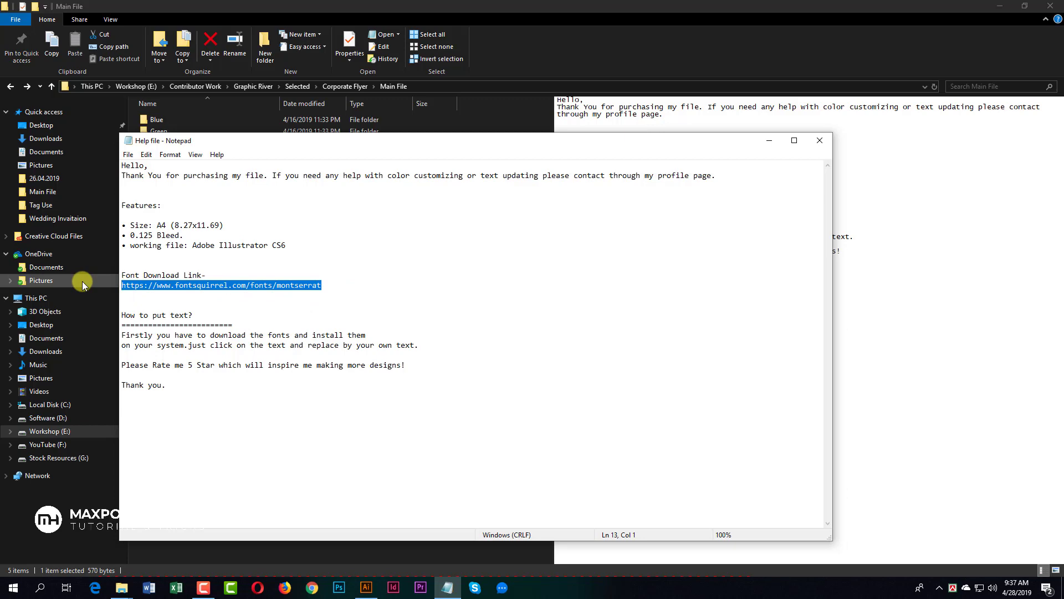
{"action": "left_click", "coordinate": [819, 141]}
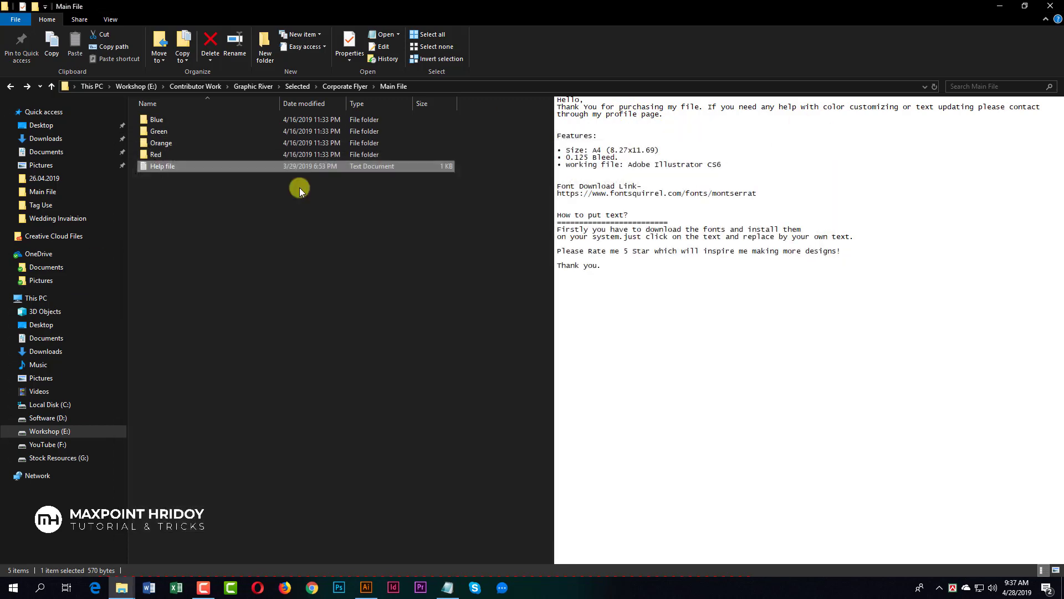
{"action": "left_click", "coordinate": [291, 215]}
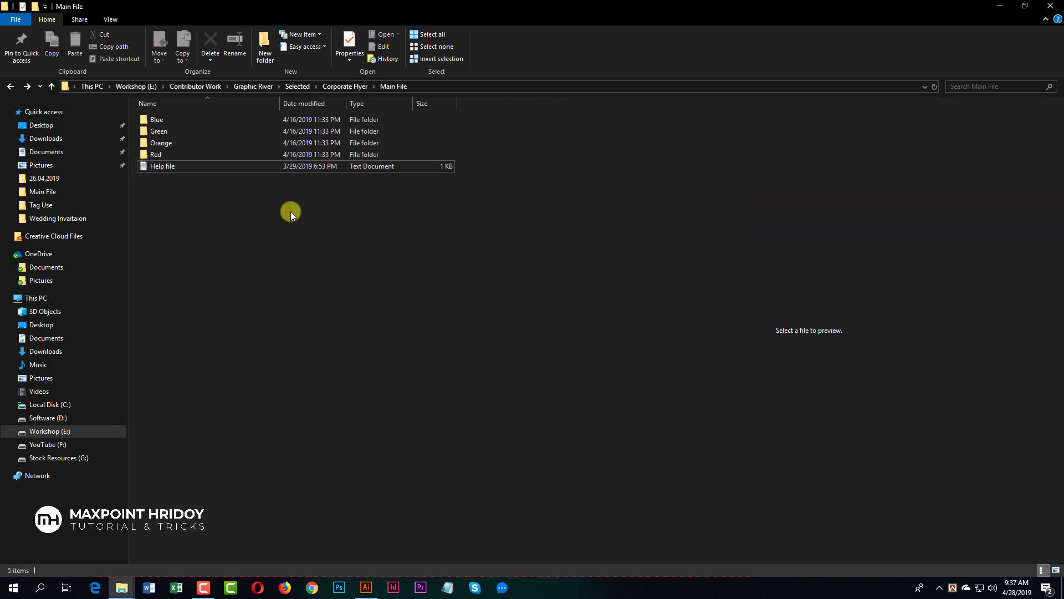
Step: Go into the Orange folder and drag Flyer.ai onto Illustrator to bring up its home screen
{"action": "double_click", "coordinate": [166, 145]}
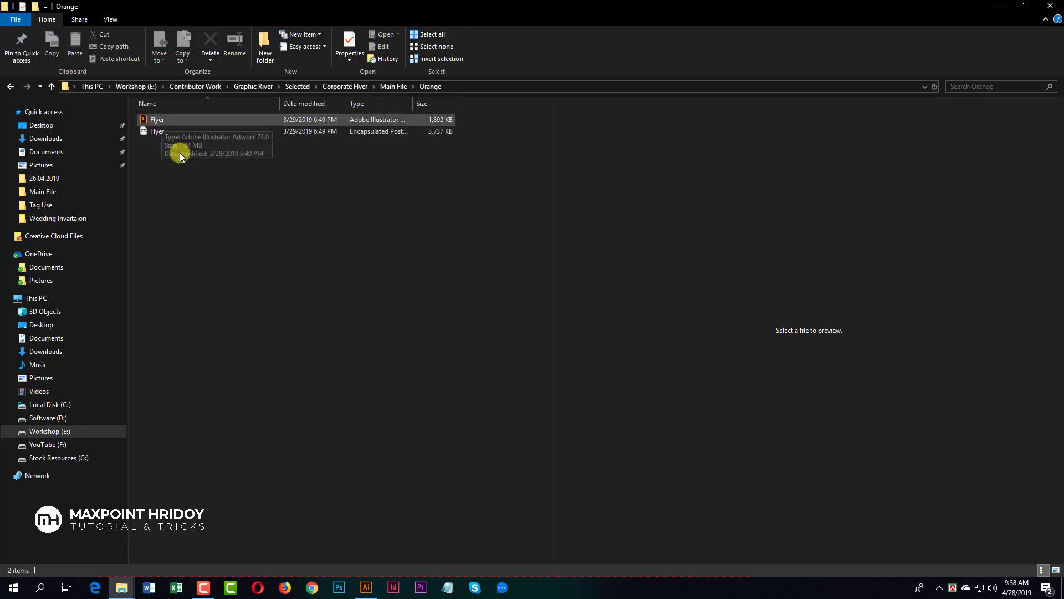
{"action": "left_click", "coordinate": [153, 120]}
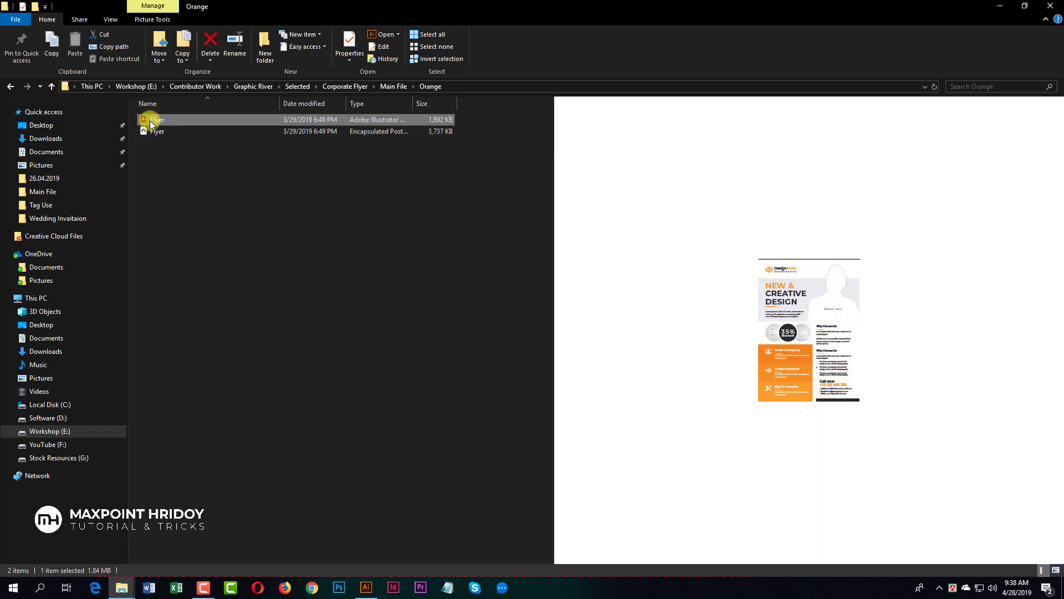
{"action": "left_click_drag", "start_coordinate": [151, 123], "coordinate": [472, 94]}
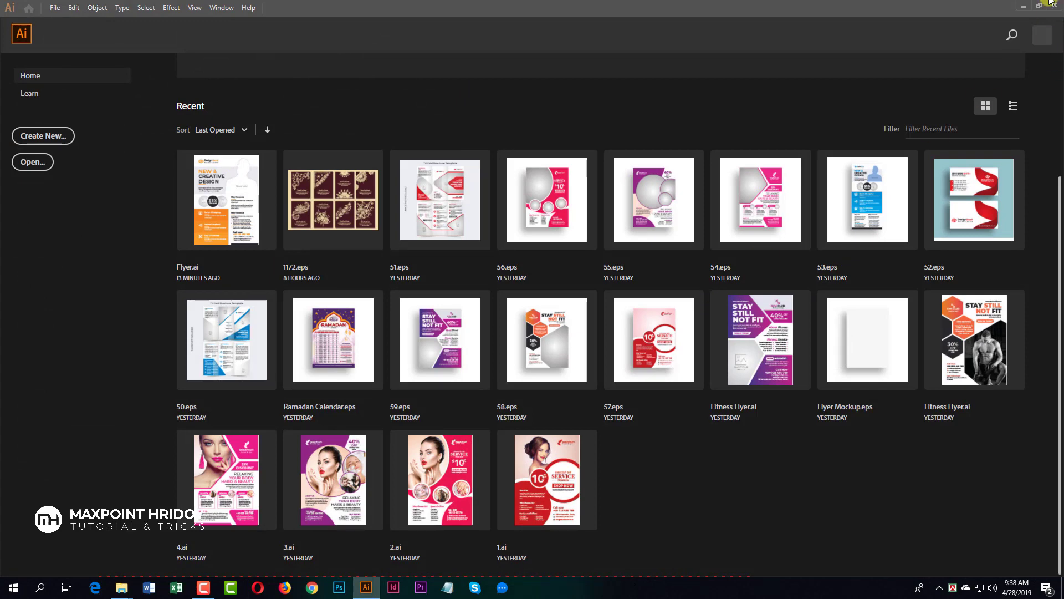
Step: Open Flyer.ai from the Corporate Flyer Main File's Orange folder with Ctrl+O
{"action": "key", "text": "ctrl+o"}
{"action": "type", "text": "E:\\Contributor Work\\Graphic River\\Selected\\Corporate Flyer\\Main File"}
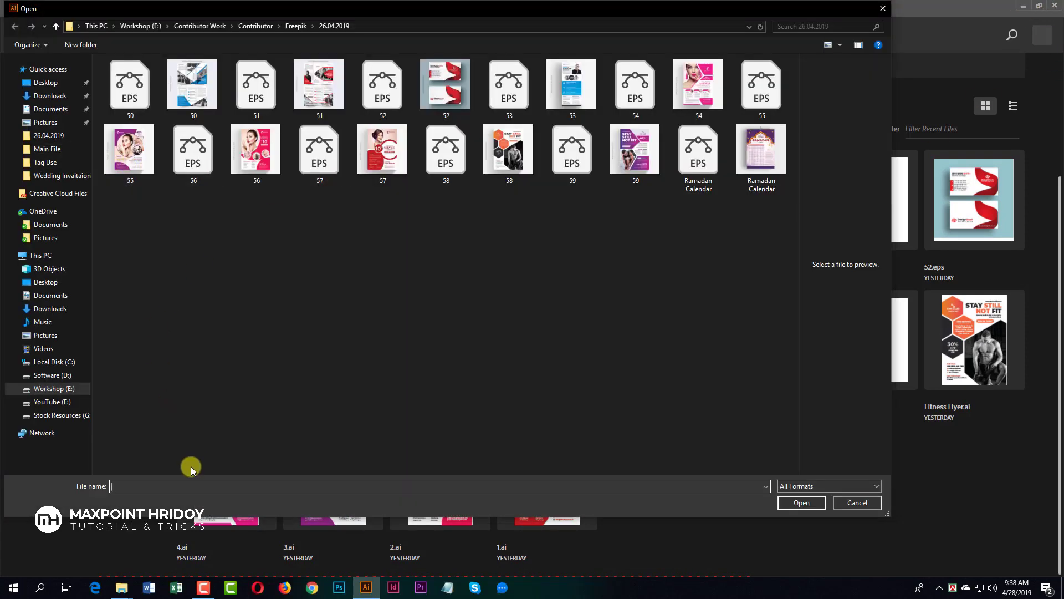
{"action": "key", "text": "Return"}
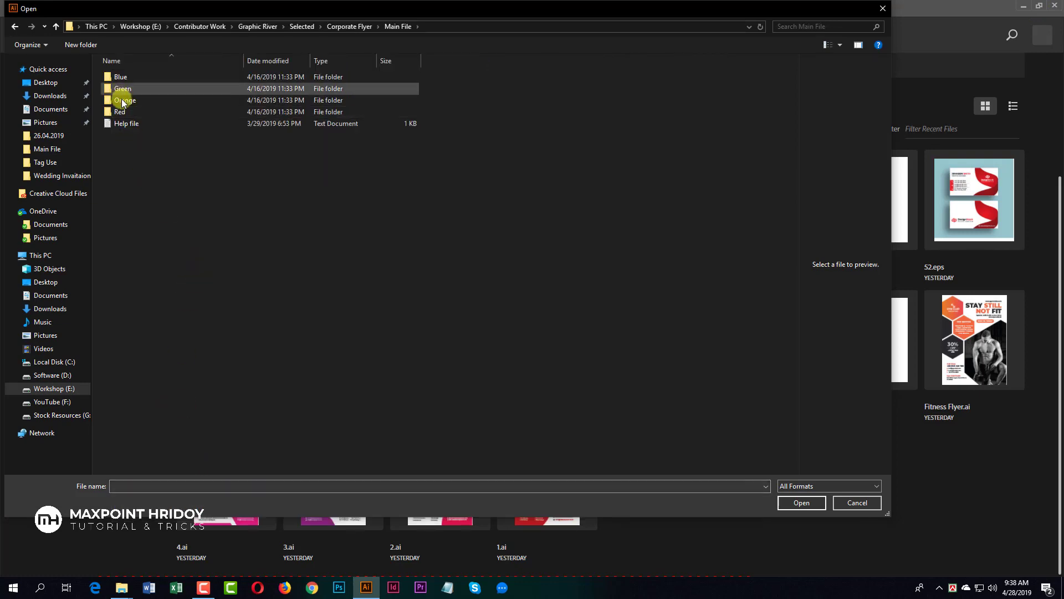
{"action": "double_click", "coordinate": [125, 101]}
{"action": "left_click", "coordinate": [122, 79]}
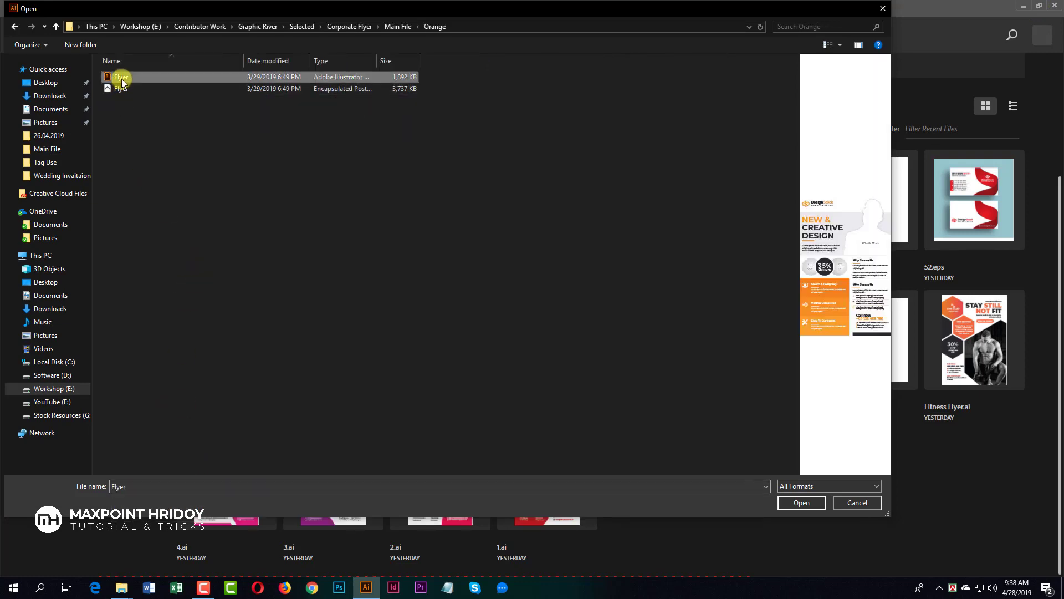
{"action": "left_click", "coordinate": [808, 503]}
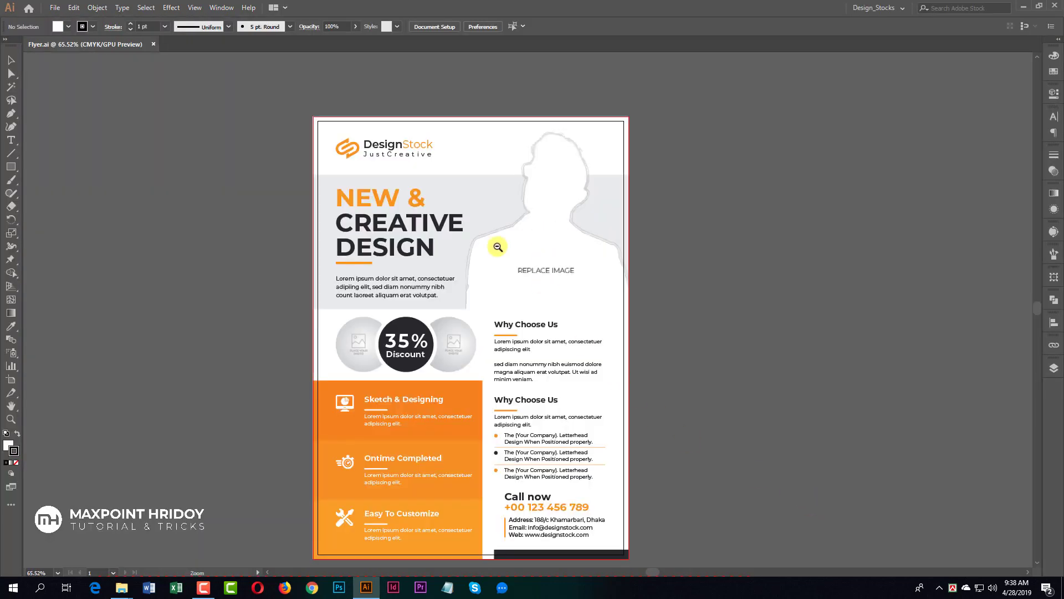
{"action": "scroll", "coordinate": [506, 245], "scroll_direction": "down", "scroll_amount": 3}
{"action": "scroll", "coordinate": [553, 295], "scroll_direction": "up", "scroll_amount": 3}
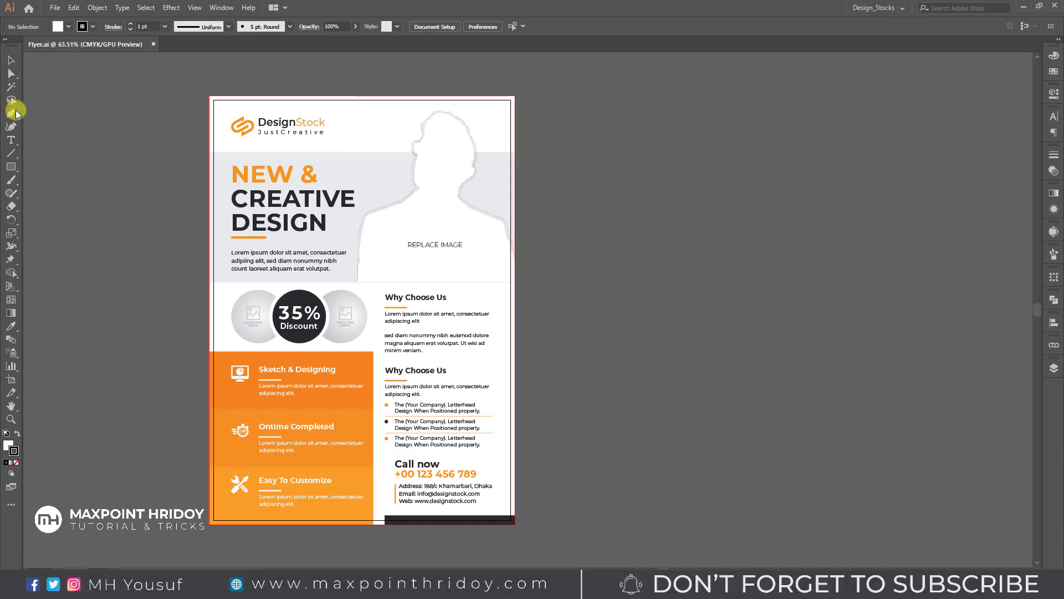
Step: Highlight text in the two Why Choose Us paragraphs with the Type tool, then clear the selection
{"action": "left_click", "coordinate": [11, 139]}
{"action": "left_click_drag", "start_coordinate": [403, 321], "coordinate": [464, 408]}
{"action": "left_click", "coordinate": [415, 302]}
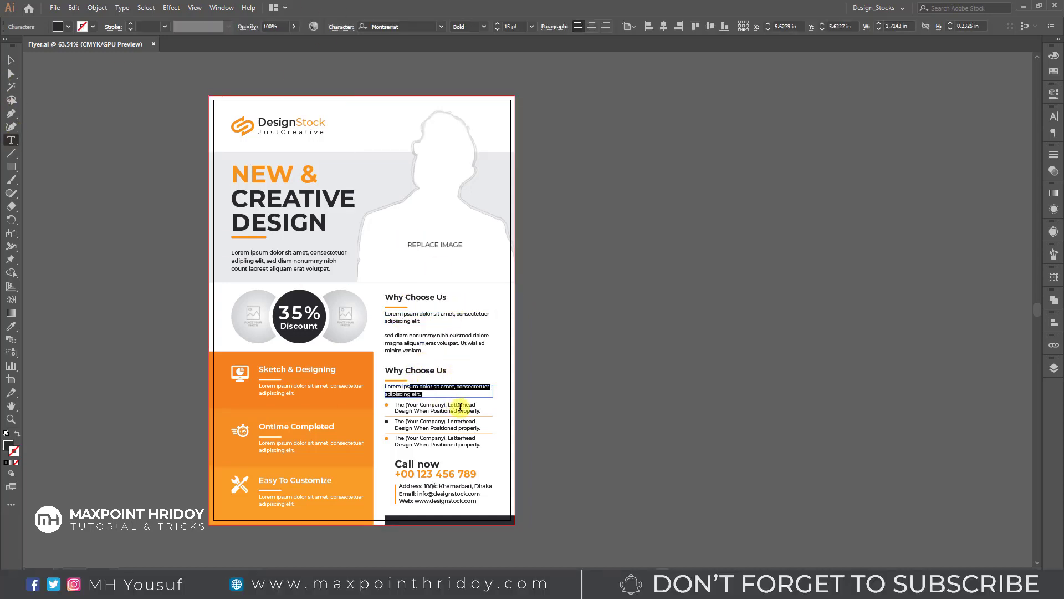
{"action": "left_click", "coordinate": [12, 59]}
{"action": "left_click", "coordinate": [650, 209]}
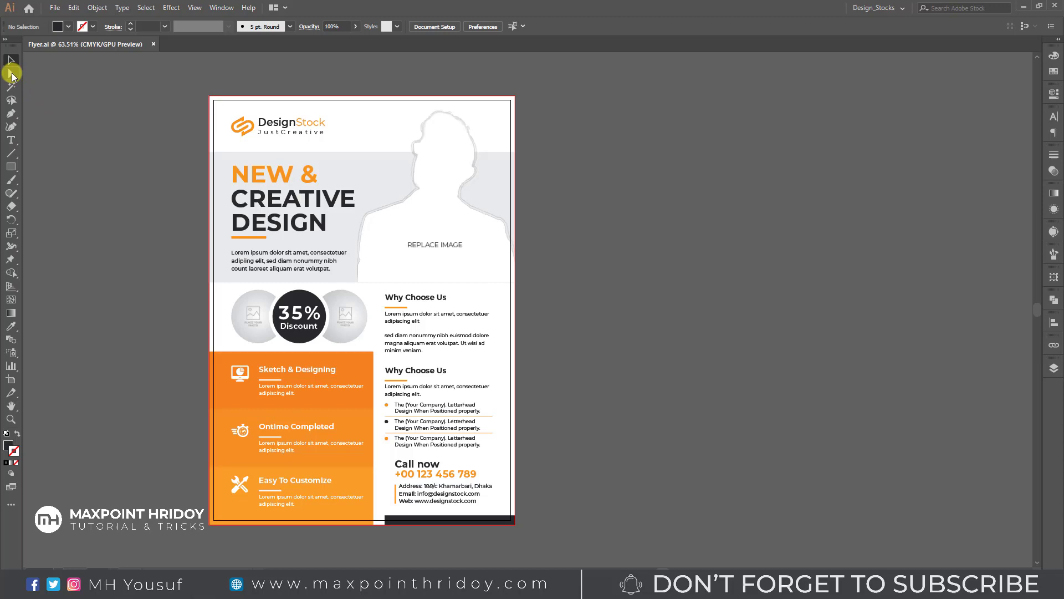
Step: With the Direct Selection tool, zoom in and pick the right circle's placeholder photo
{"action": "left_click", "coordinate": [10, 74]}
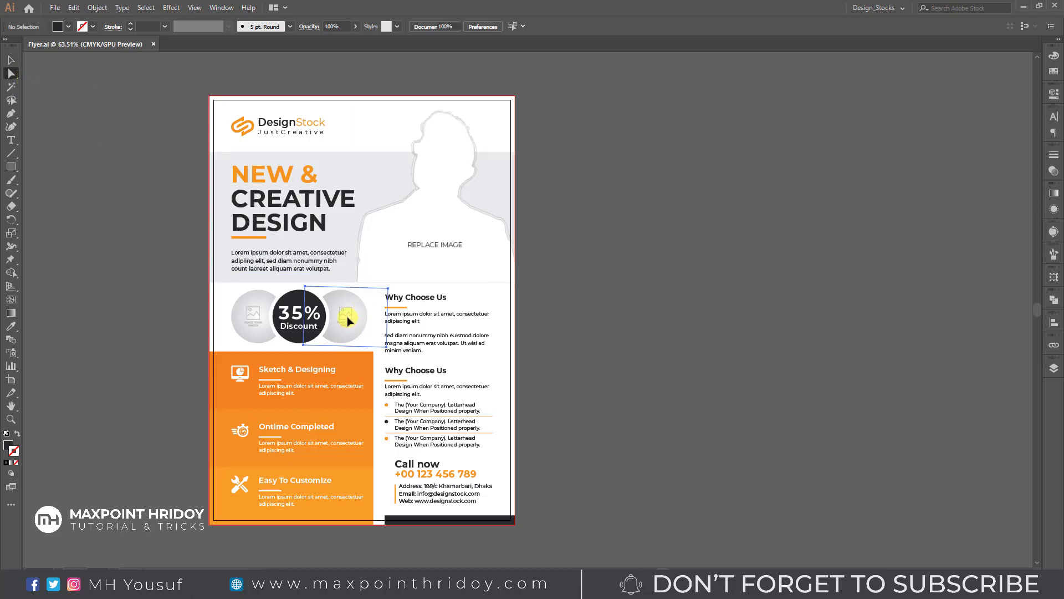
{"action": "scroll", "coordinate": [366, 307], "scroll_direction": "up", "scroll_amount": 3}
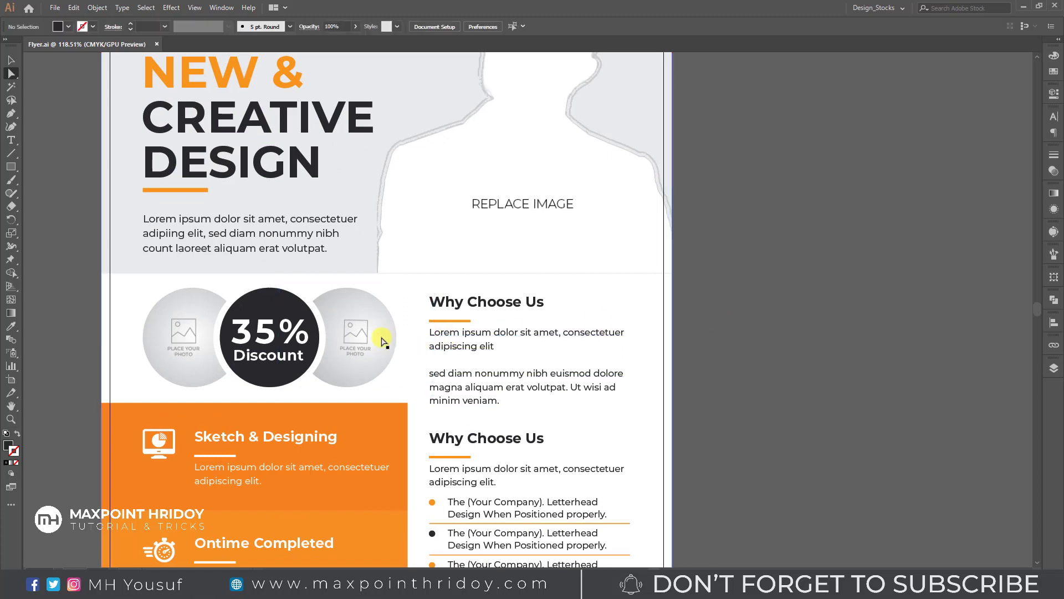
{"action": "mouse_move", "coordinate": [383, 340]}
{"action": "left_mouse_down"}
{"action": "mouse_move", "coordinate": [470, 330]}
{"action": "mouse_move", "coordinate": [380, 340]}
{"action": "left_mouse_up"}
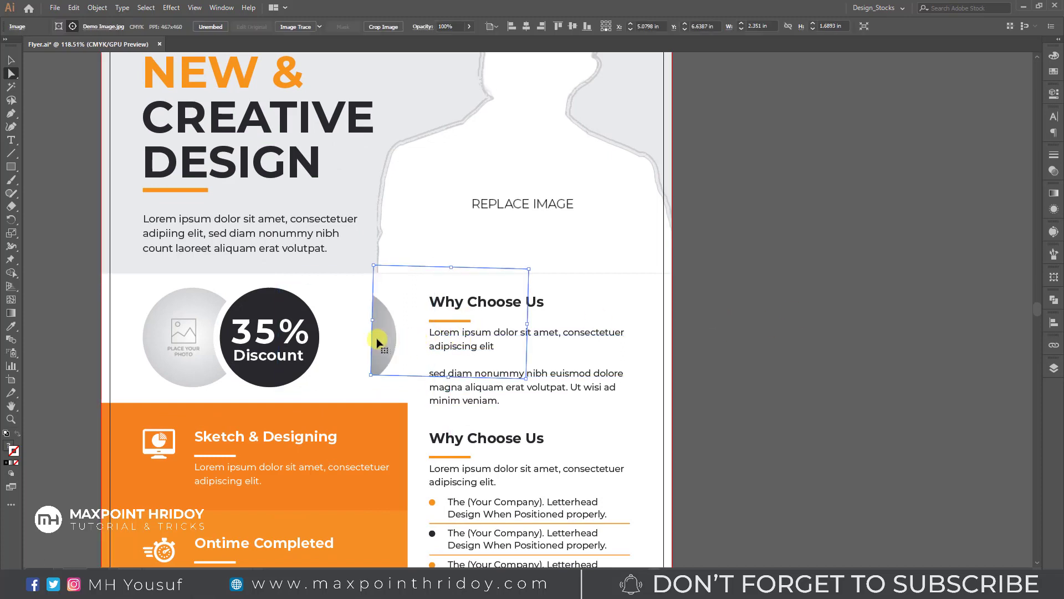
{"action": "left_click", "coordinate": [11, 73]}
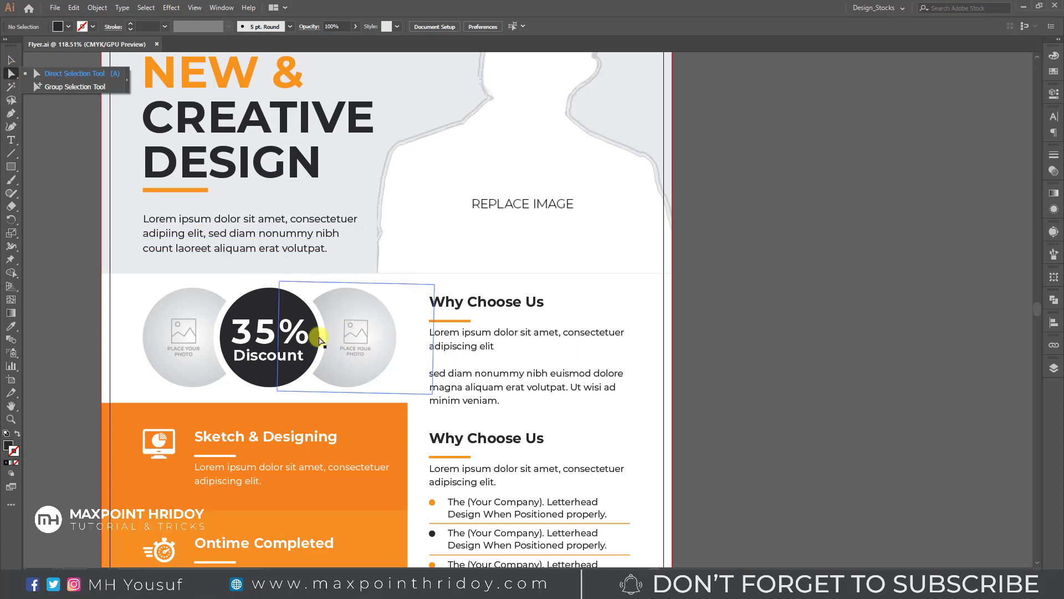
Step: Show and enlarge the Links panel, with the right circle's placeholder image selected
{"action": "left_click", "coordinate": [360, 332]}
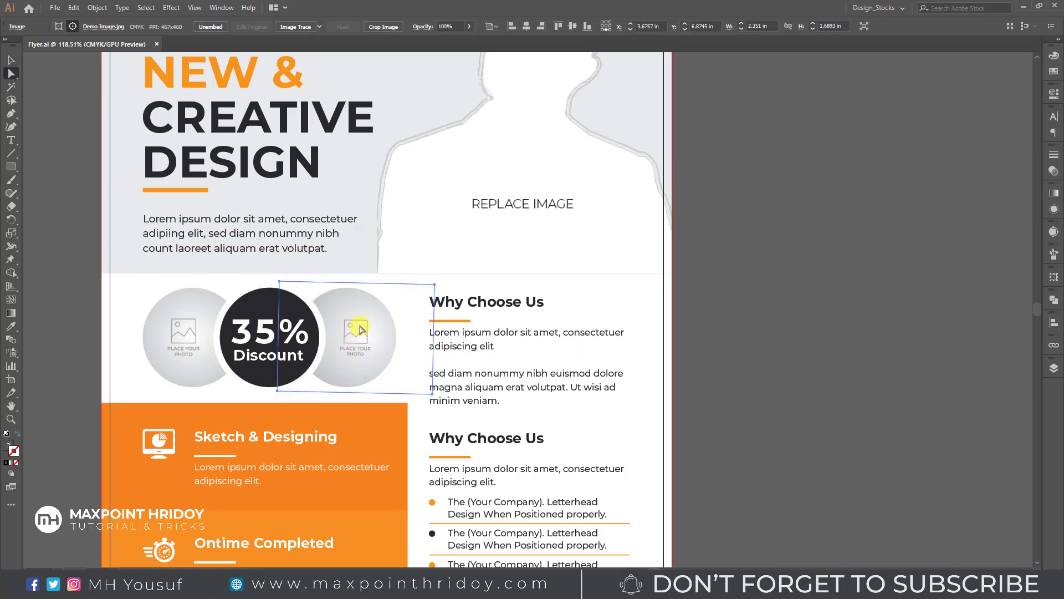
{"action": "left_click", "coordinate": [220, 7]}
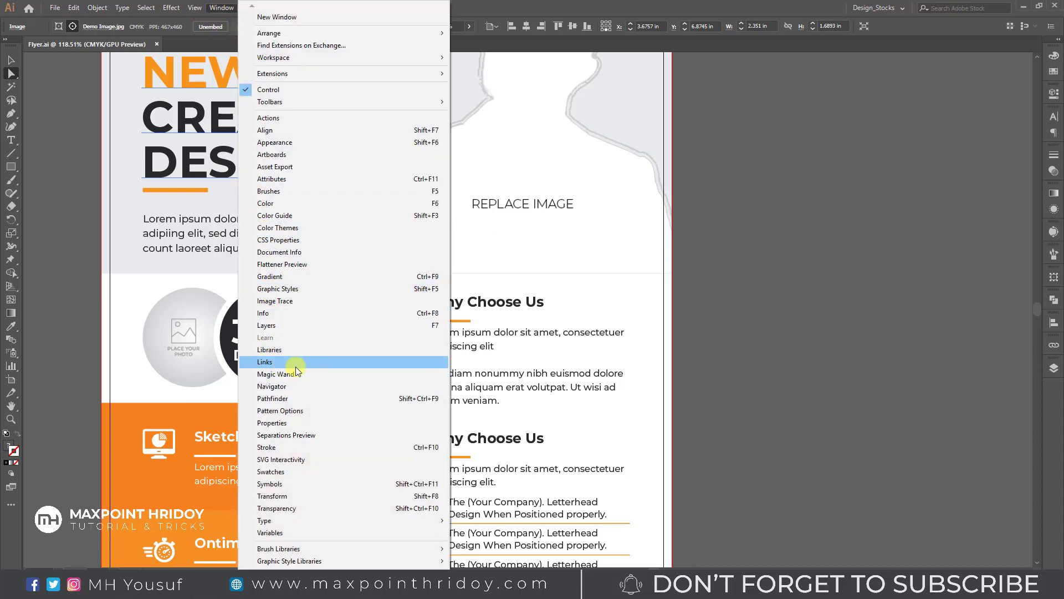
{"action": "left_click", "coordinate": [299, 361]}
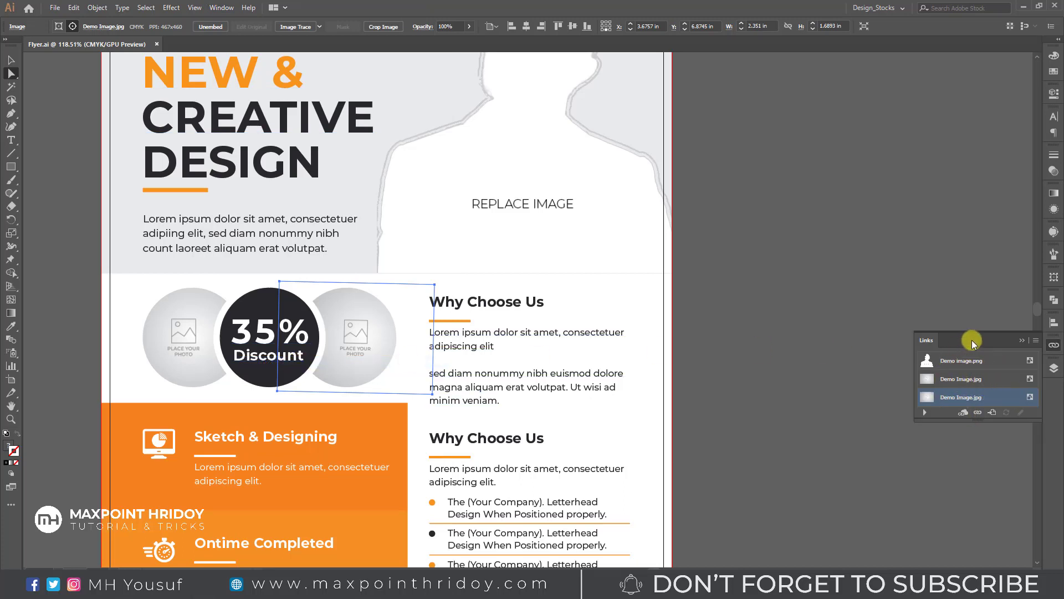
{"action": "left_click_drag", "start_coordinate": [973, 340], "coordinate": [708, 219]}
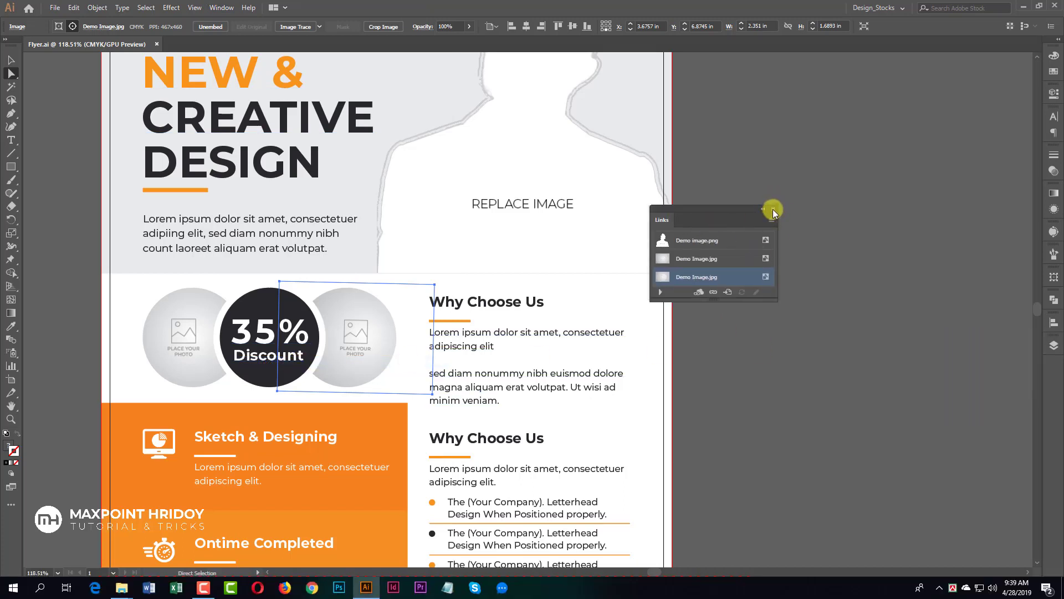
{"action": "left_click", "coordinate": [773, 209]}
{"action": "left_click", "coordinate": [223, 8]}
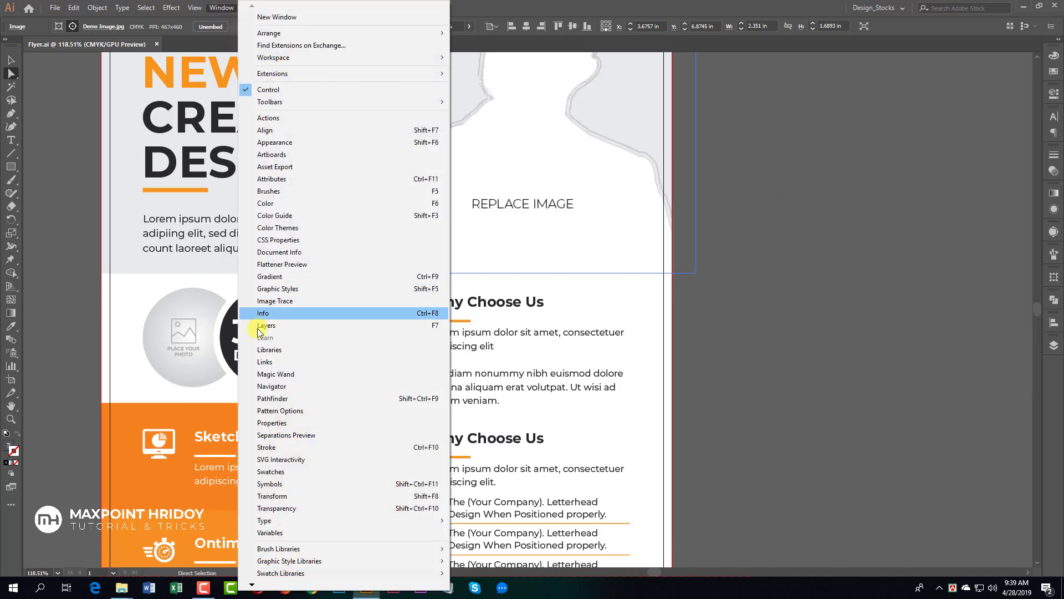
{"action": "left_click", "coordinate": [269, 350]}
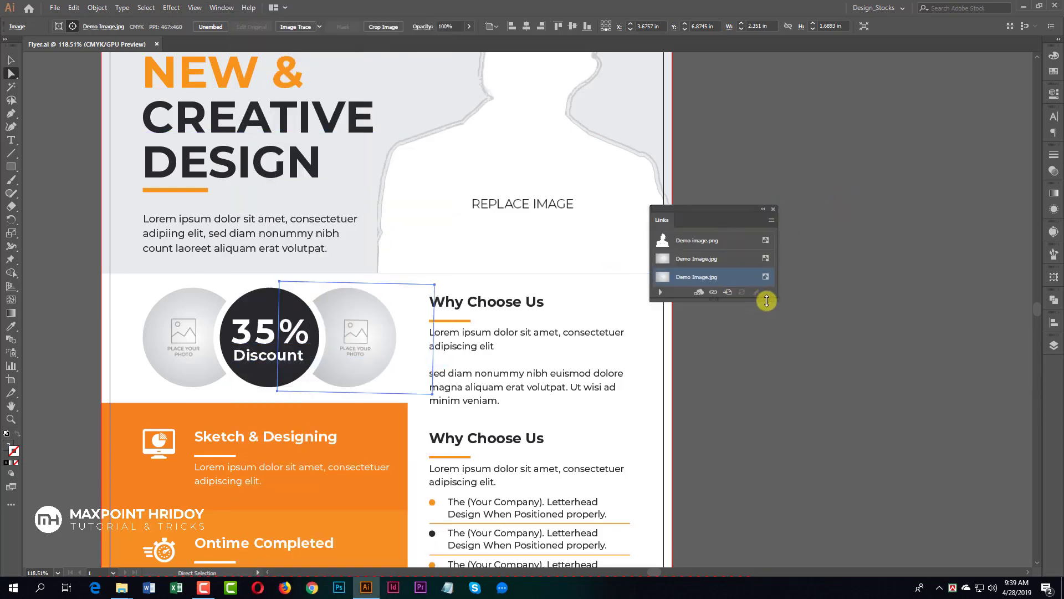
{"action": "left_click_drag", "start_coordinate": [777, 300], "coordinate": [848, 421]}
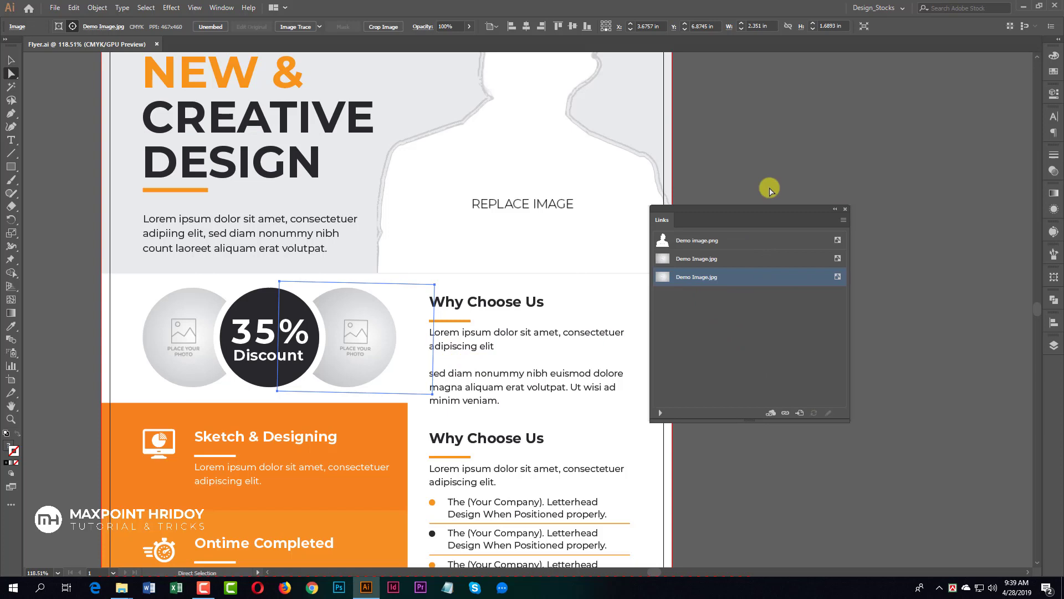
{"action": "left_click", "coordinate": [773, 160]}
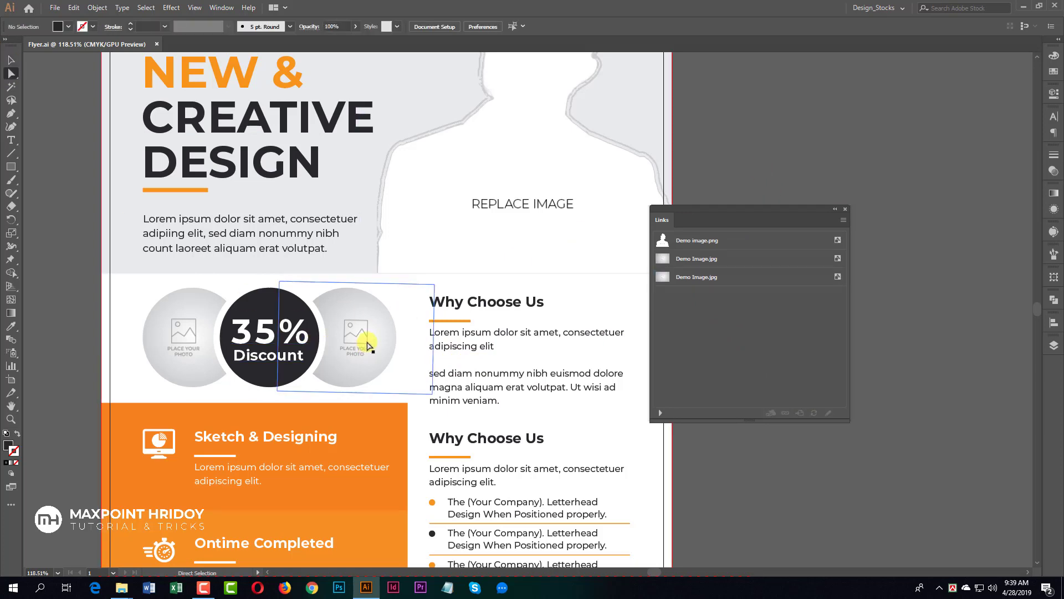
{"action": "left_click", "coordinate": [367, 341]}
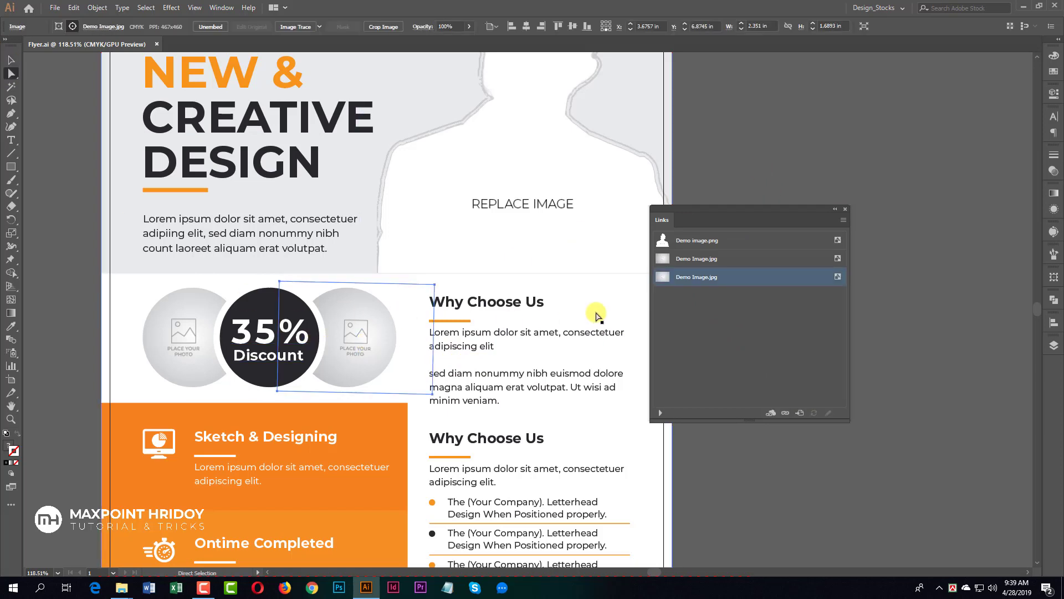
{"action": "left_click", "coordinate": [406, 329]}
{"action": "left_click", "coordinate": [357, 328]}
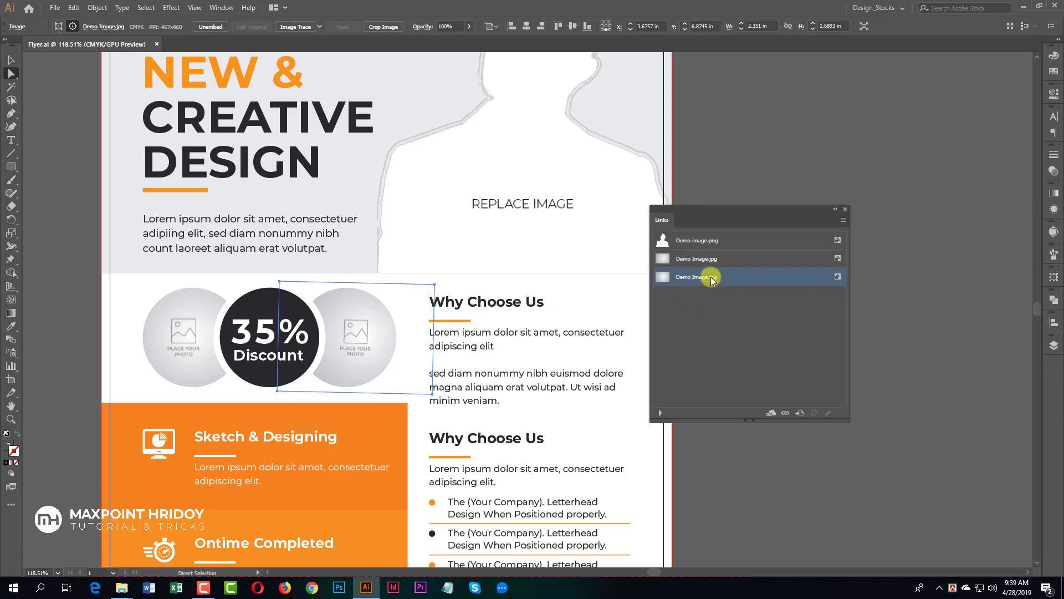
Step: Relink it to the skyscraper-view-city-leader-window-frame photo from Desktop > Stock Image, with Link unchecked
{"action": "left_click", "coordinate": [787, 414]}
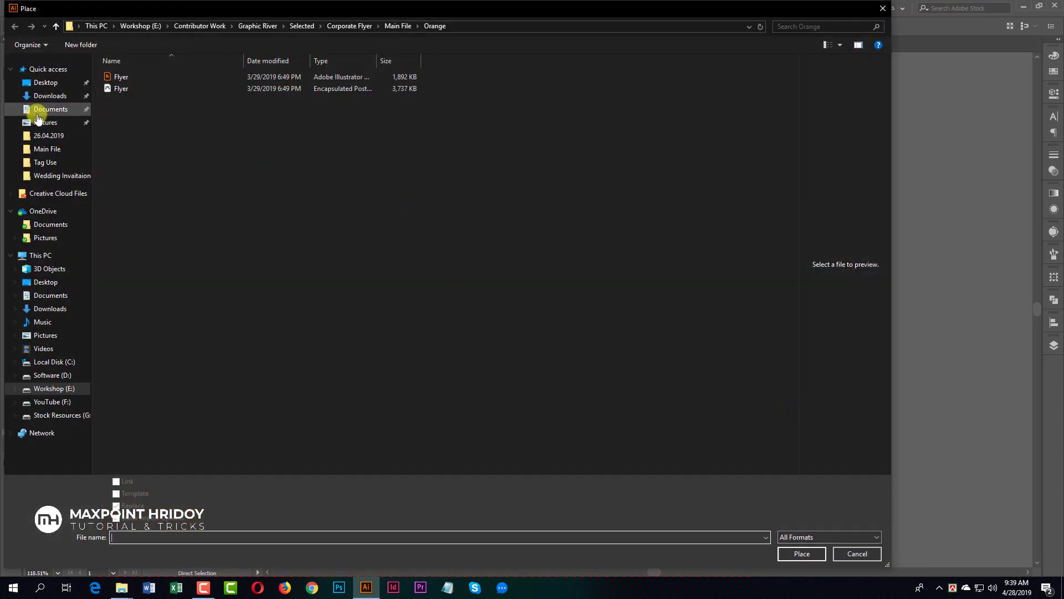
{"action": "left_click", "coordinate": [44, 84]}
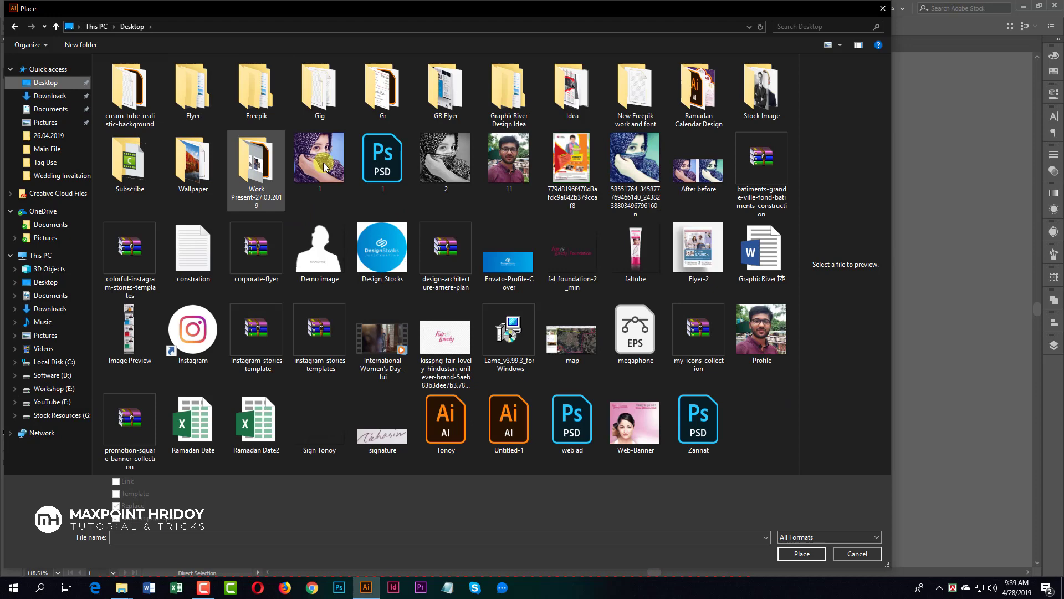
{"action": "double_click", "coordinate": [761, 91]}
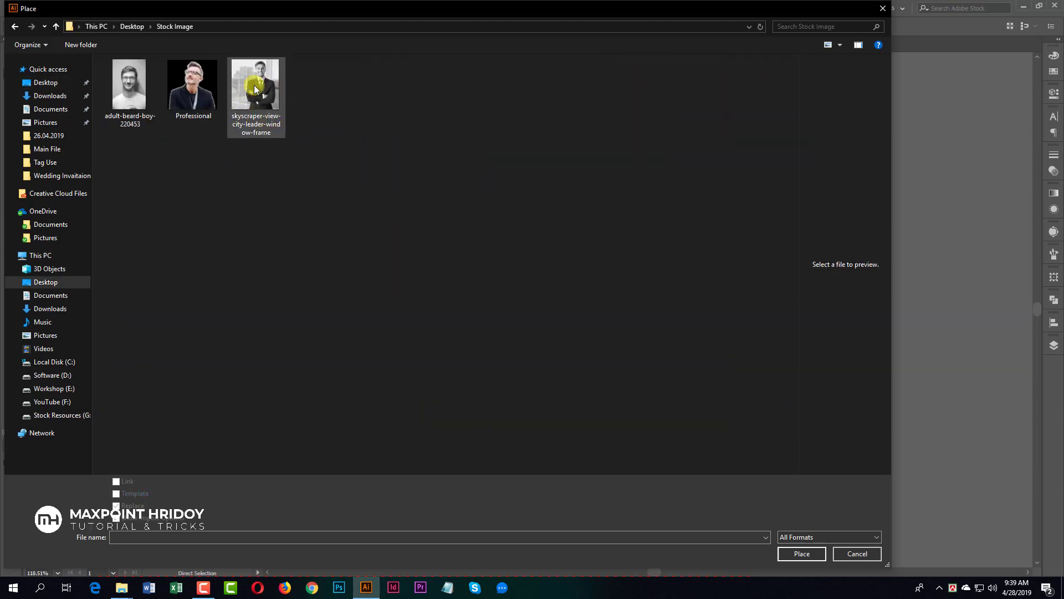
{"action": "left_click", "coordinate": [256, 89]}
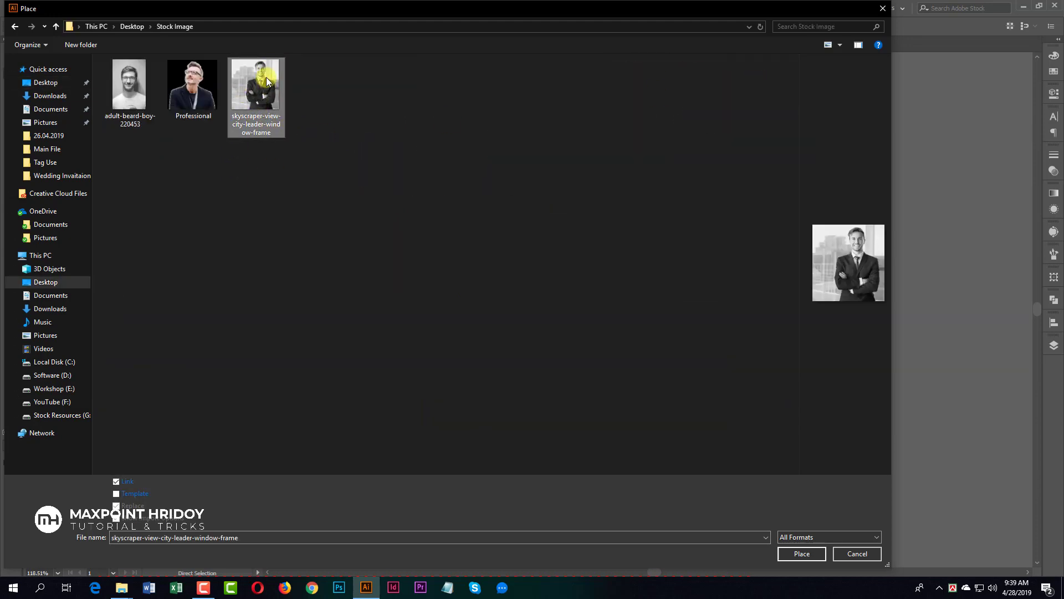
{"action": "left_click", "coordinate": [116, 483]}
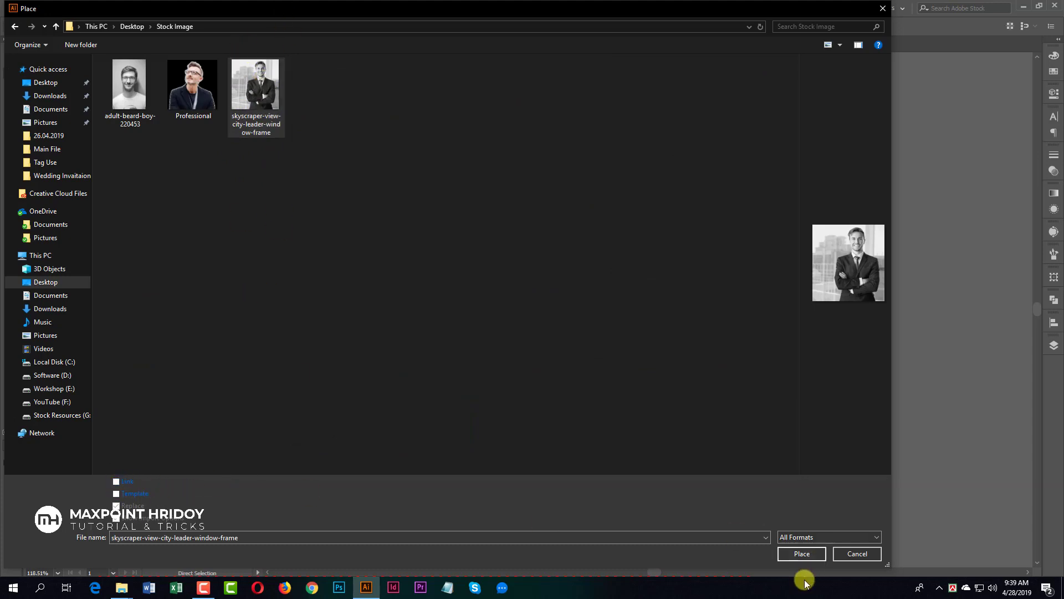
{"action": "left_click", "coordinate": [802, 554]}
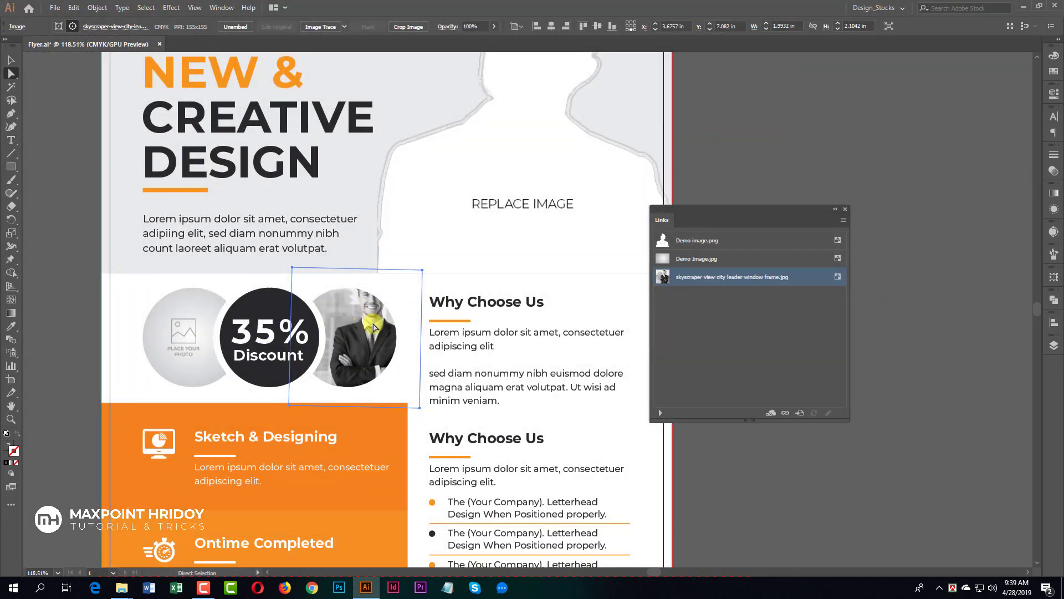
Step: Shift the businessman photo inside the circle and enlarge it by its corner handle
{"action": "mouse_move", "coordinate": [369, 321]}
{"action": "left_mouse_down"}
{"action": "mouse_move", "coordinate": [388, 333]}
{"action": "mouse_move", "coordinate": [358, 341]}
{"action": "mouse_move", "coordinate": [354, 325]}
{"action": "left_mouse_up"}
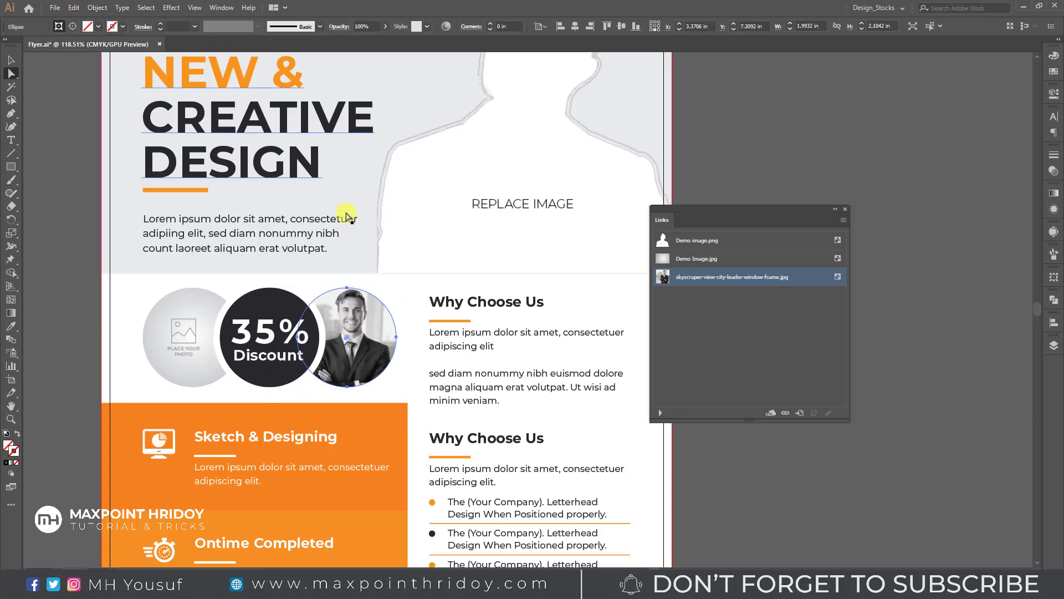
{"action": "left_click", "coordinate": [301, 303]}
{"action": "left_click", "coordinate": [29, 178]}
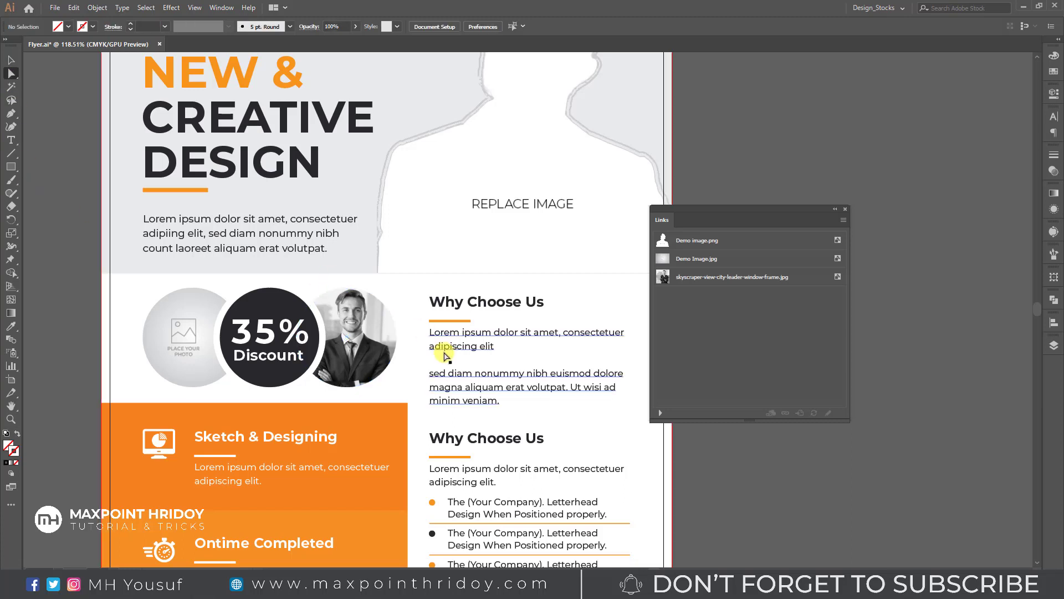
{"action": "left_click", "coordinate": [359, 323]}
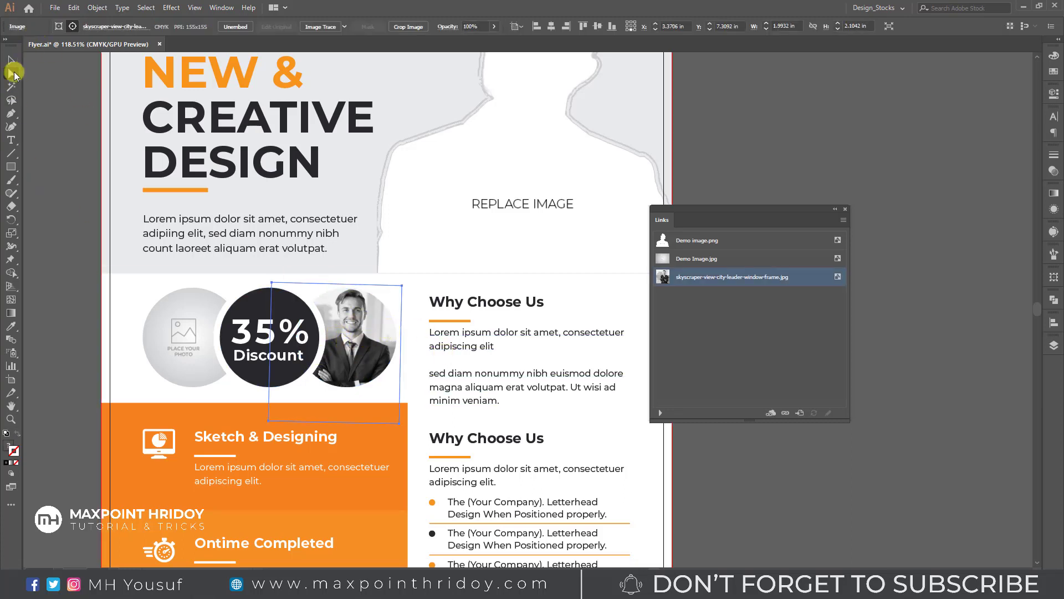
{"action": "left_click", "coordinate": [12, 59]}
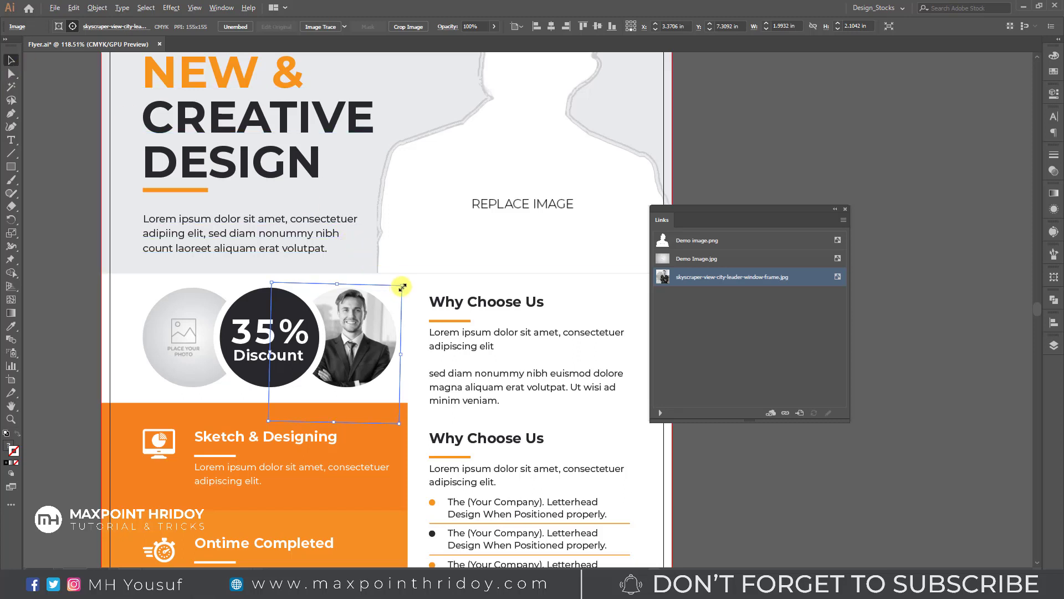
{"action": "left_click_drag", "start_coordinate": [402, 286], "coordinate": [438, 270]}
Step: Move the photo down, enlarge it slightly more, and nudge it to center his face
{"action": "left_click", "coordinate": [11, 73]}
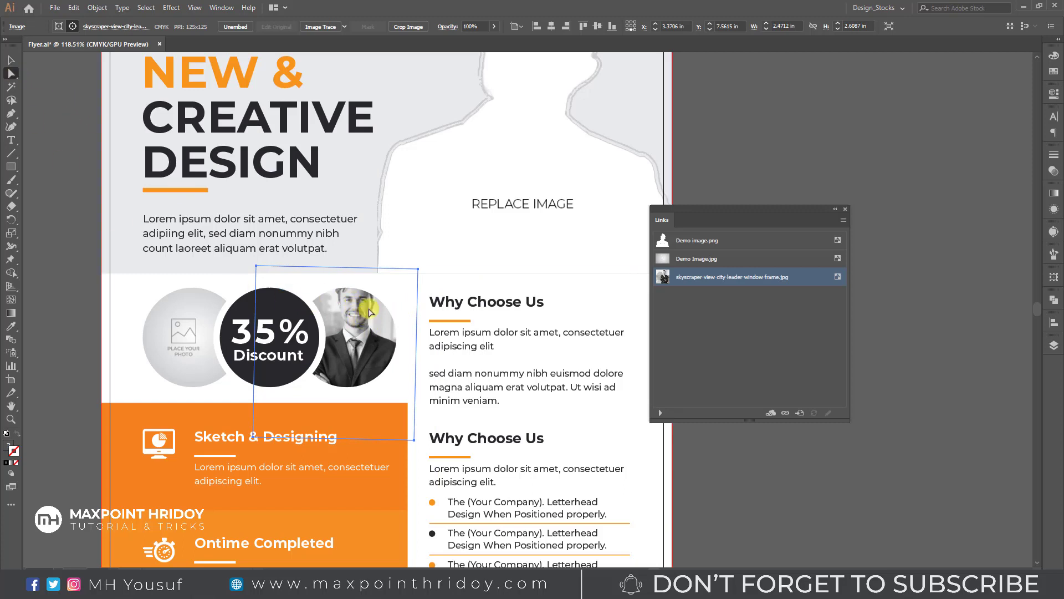
{"action": "mouse_move", "coordinate": [366, 323]}
{"action": "left_mouse_down"}
{"action": "mouse_move", "coordinate": [358, 338]}
{"action": "mouse_move", "coordinate": [371, 339]}
{"action": "left_mouse_up"}
{"action": "key", "text": "c"}
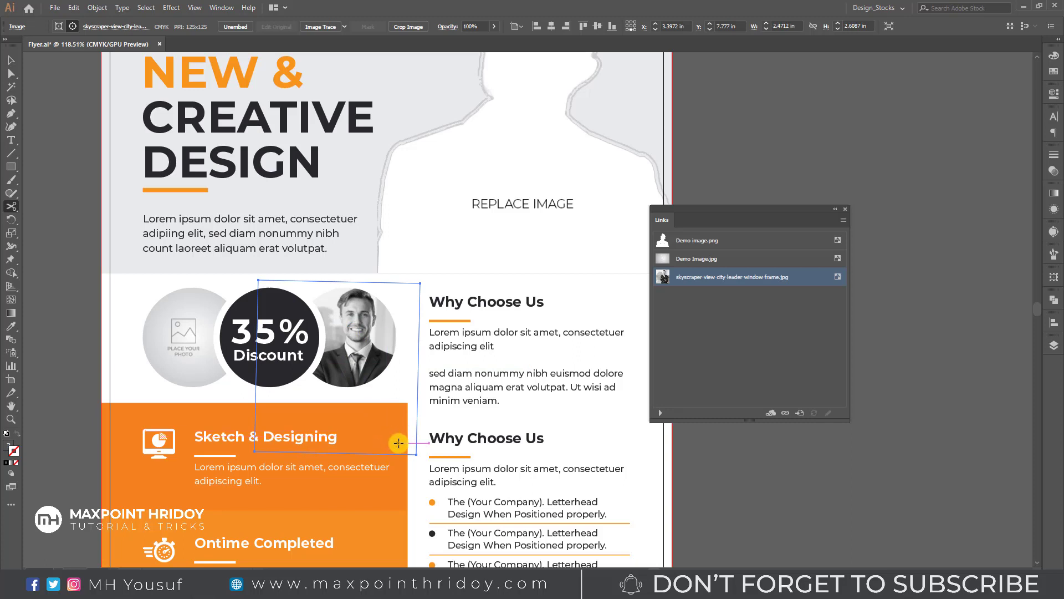
{"action": "left_click", "coordinate": [10, 60]}
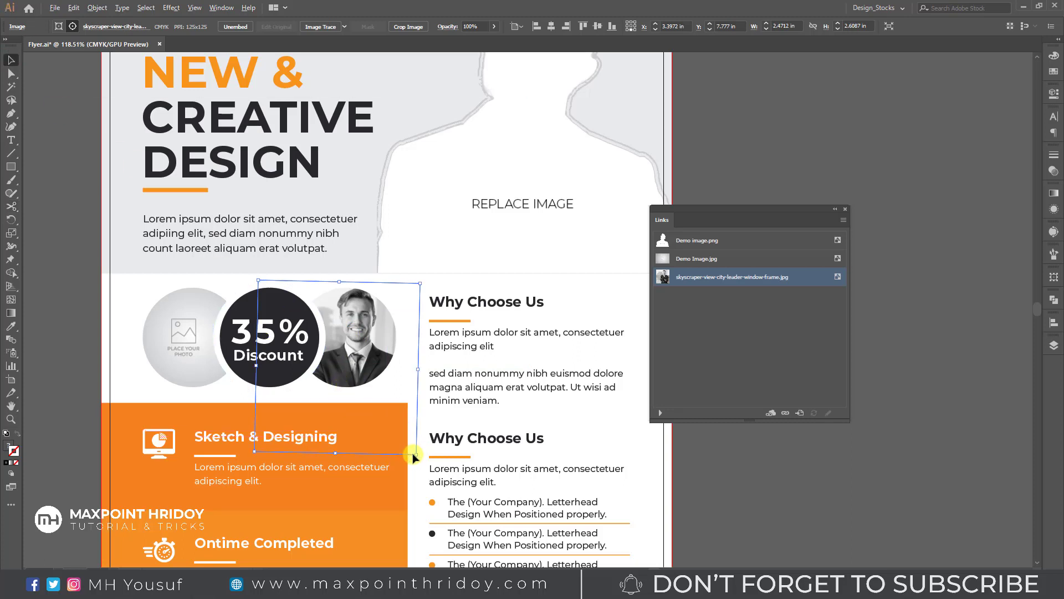
{"action": "left_click_drag", "start_coordinate": [416, 454], "coordinate": [425, 464]}
{"action": "key", "text": "a"}
{"action": "left_click_drag", "start_coordinate": [358, 323], "coordinate": [352, 334]}
{"action": "left_click", "coordinate": [43, 278]}
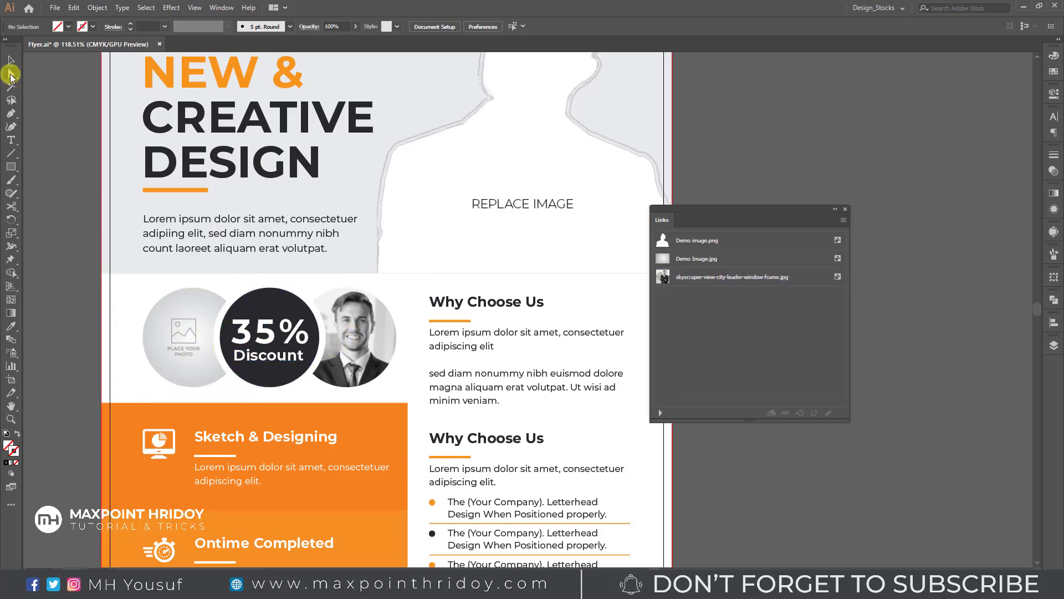
Step: Relink the left circle's placeholder to the adult-beard-boy-220453 portrait
{"action": "left_click", "coordinate": [183, 328]}
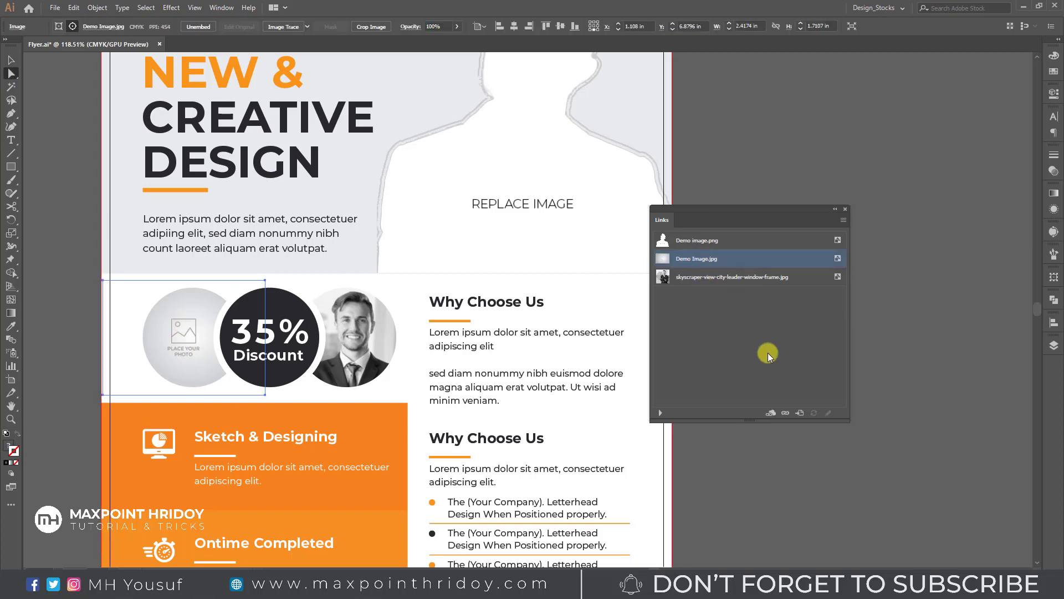
{"action": "left_click", "coordinate": [785, 413]}
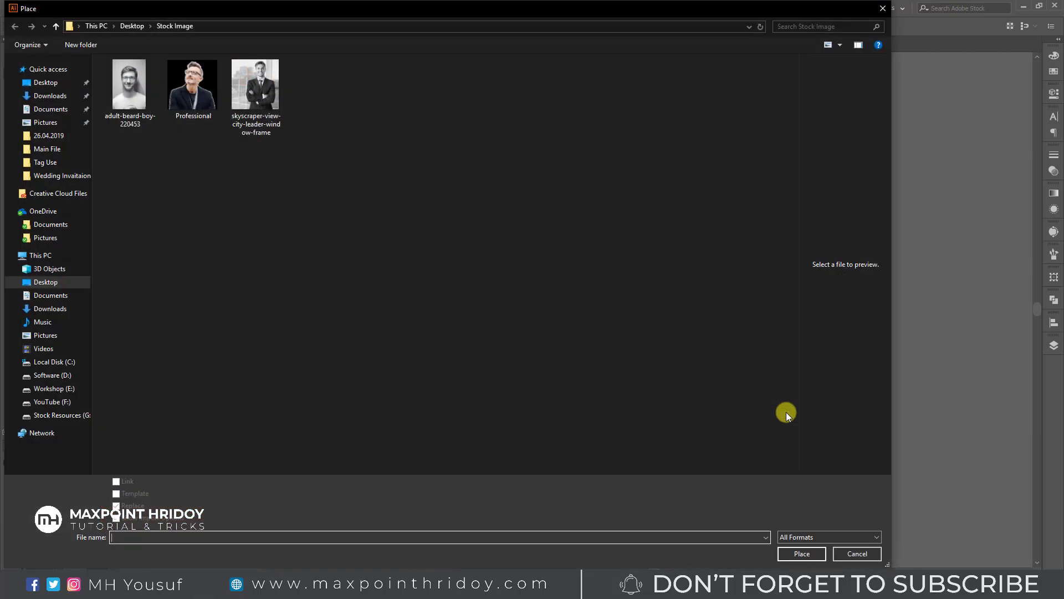
{"action": "left_click", "coordinate": [138, 85]}
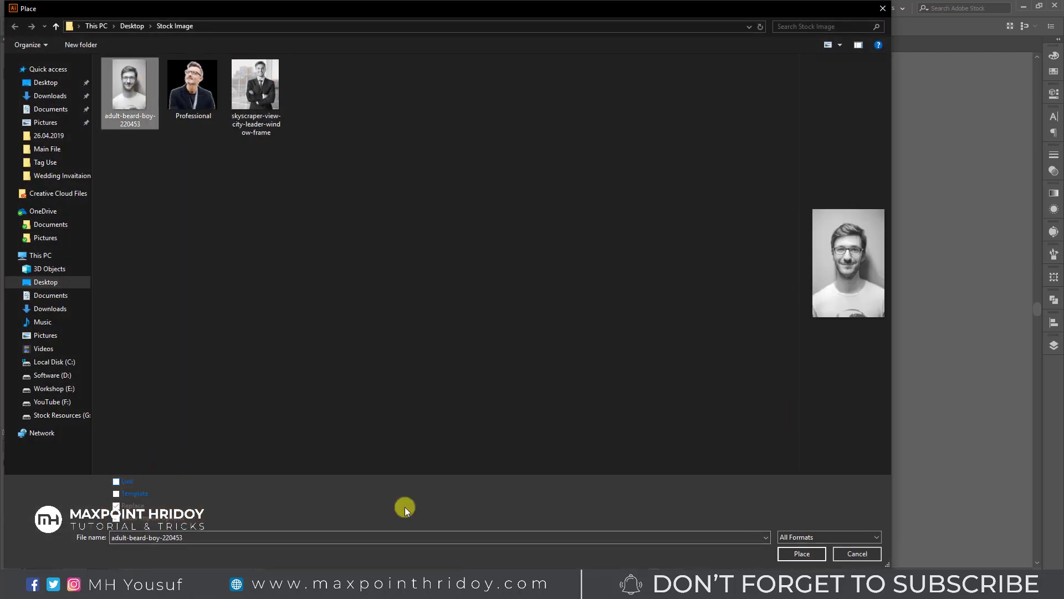
{"action": "left_click", "coordinate": [802, 554]}
Step: Scale the bearded man's photo down slightly to fit the left circle
{"action": "left_click", "coordinate": [182, 339]}
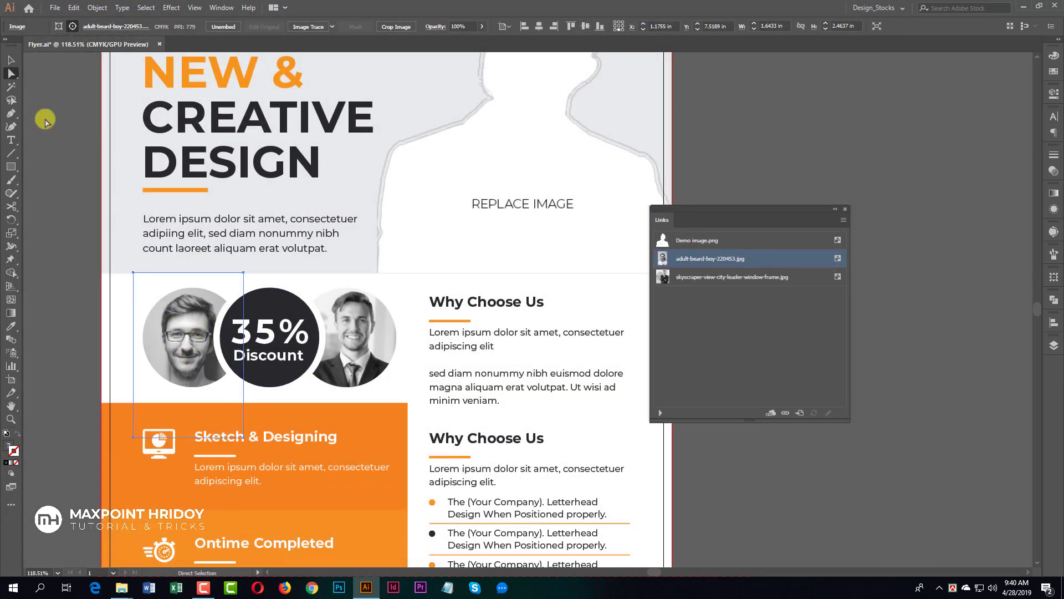
{"action": "left_click", "coordinate": [11, 59]}
{"action": "left_click_drag", "start_coordinate": [244, 438], "coordinate": [235, 426]}
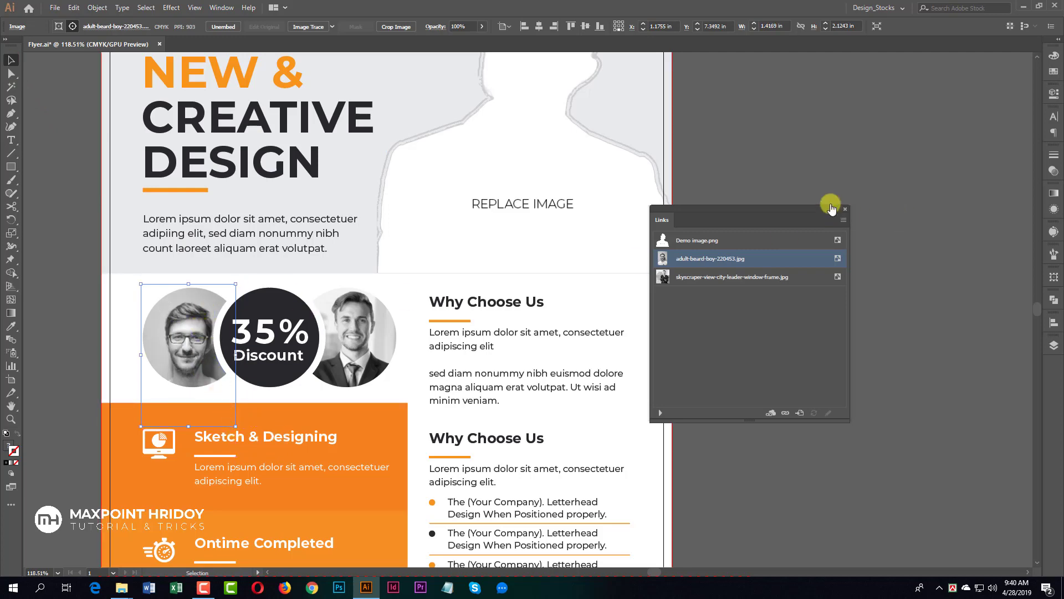
Step: Zoom out to the whole flyer and select the REPLACE IMAGE hero placeholder with Direct Selection
{"action": "left_click", "coordinate": [823, 161]}
{"action": "scroll", "coordinate": [856, 158], "scroll_direction": "up", "scroll_amount": 3}
{"action": "scroll", "coordinate": [856, 158], "scroll_direction": "up", "scroll_amount": 1}
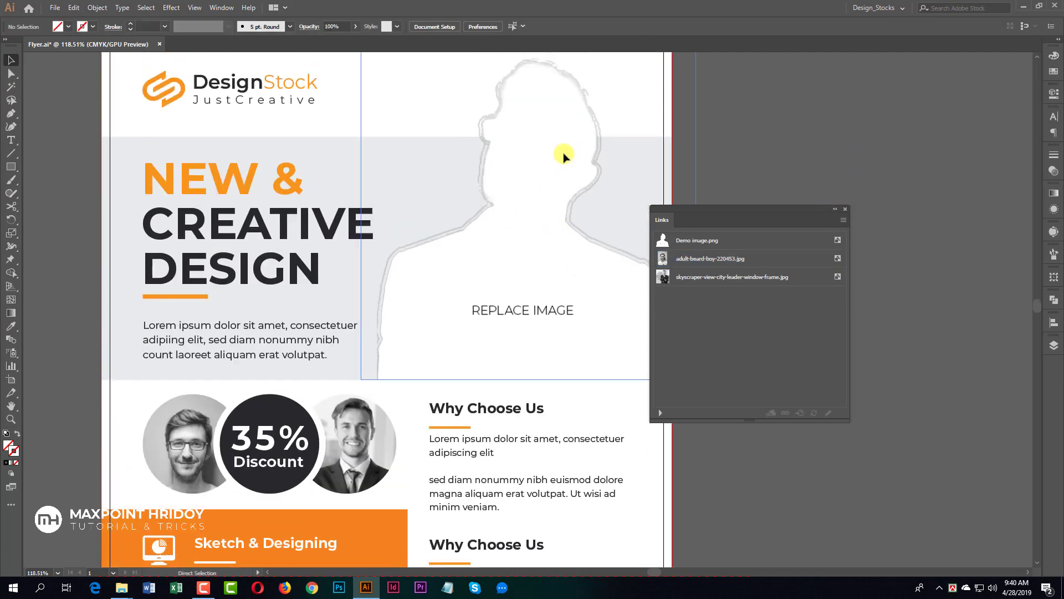
{"action": "left_click", "coordinate": [639, 159], "text": "ctrl"}
{"action": "scroll", "coordinate": [646, 158], "scroll_direction": "down", "scroll_amount": 3}
{"action": "scroll", "coordinate": [397, 221], "scroll_direction": "right", "scroll_amount": 3}
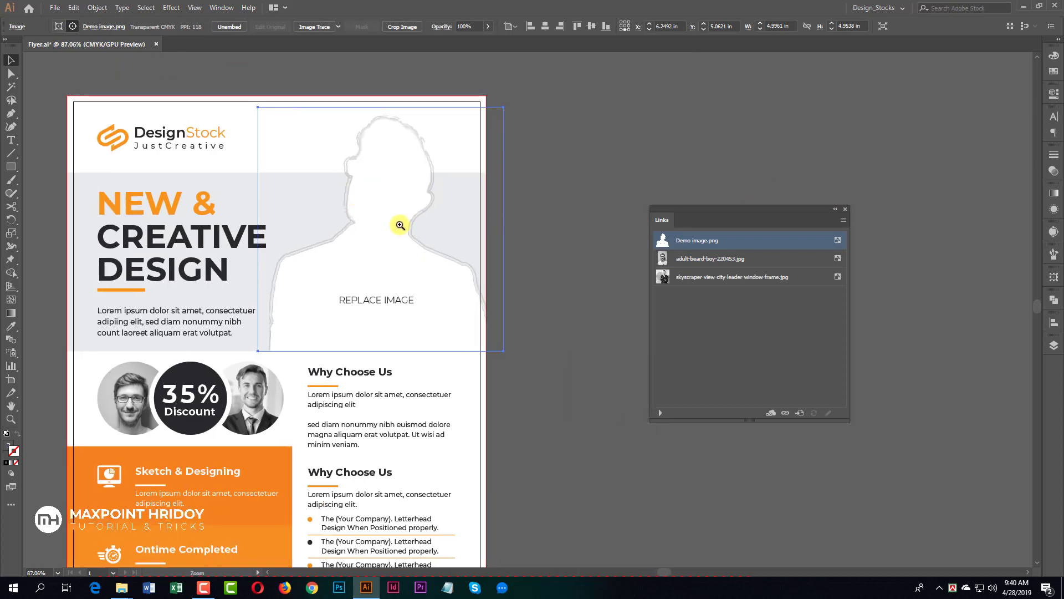
{"action": "left_click", "coordinate": [623, 180]}
{"action": "left_click", "coordinate": [11, 73]}
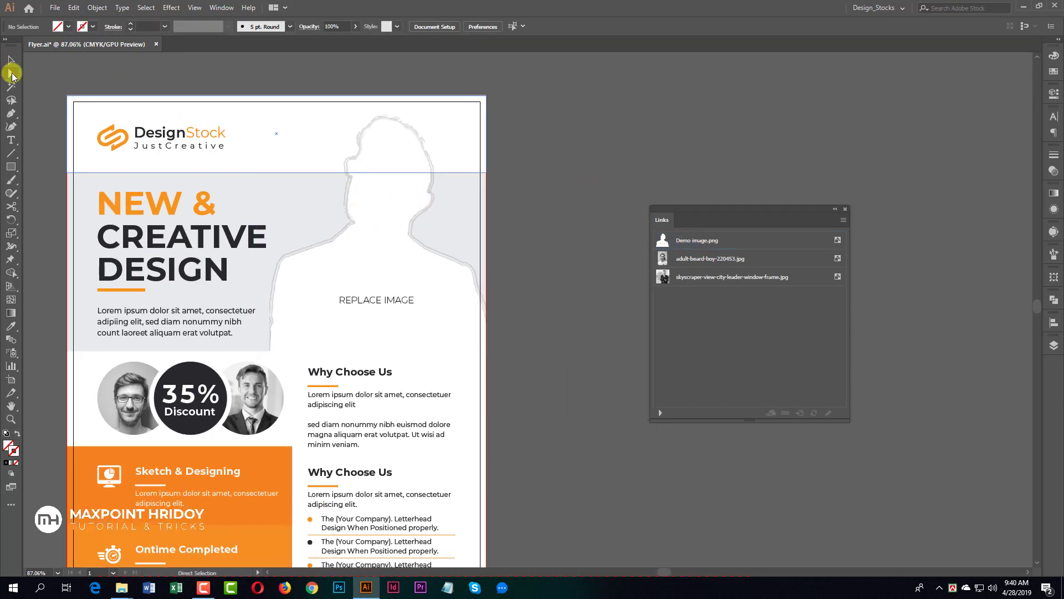
{"action": "left_click", "coordinate": [382, 207]}
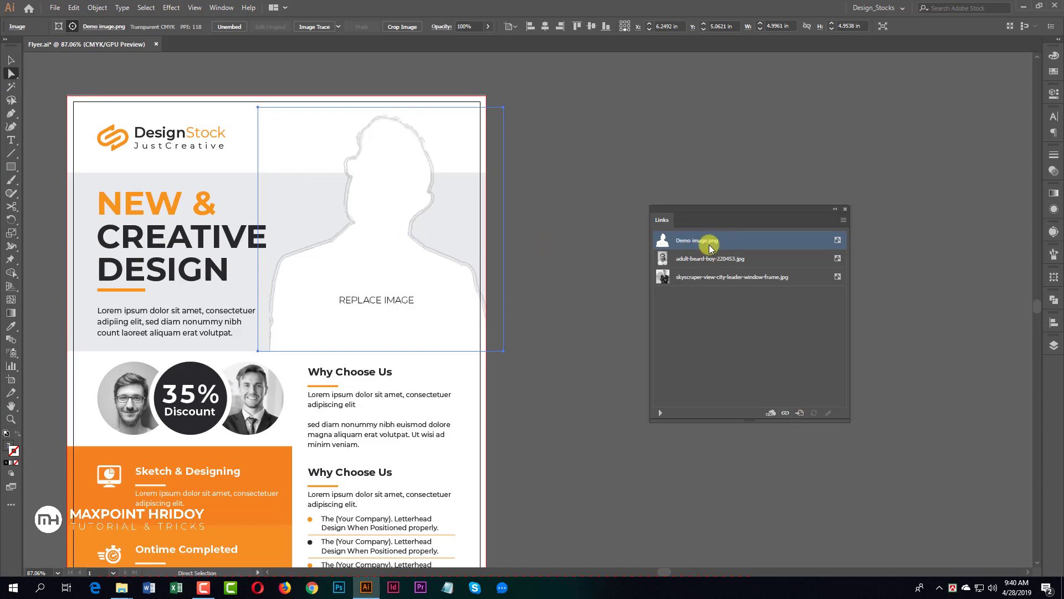
Step: Relink the hero image to the Professional portrait and deselect it
{"action": "left_click", "coordinate": [787, 413]}
{"action": "left_click", "coordinate": [280, 105]}
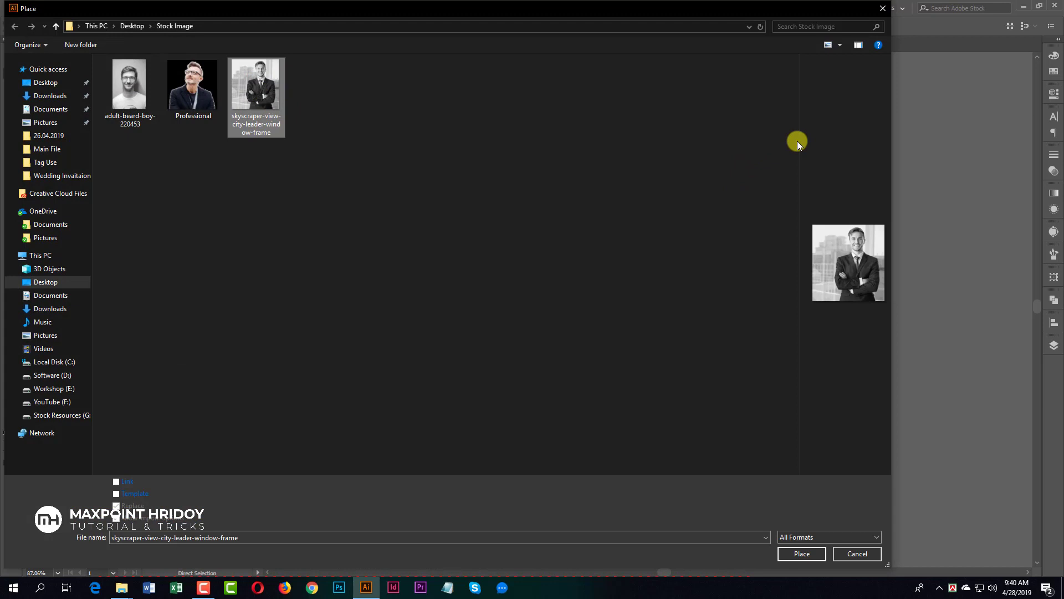
{"action": "left_click", "coordinate": [179, 84]}
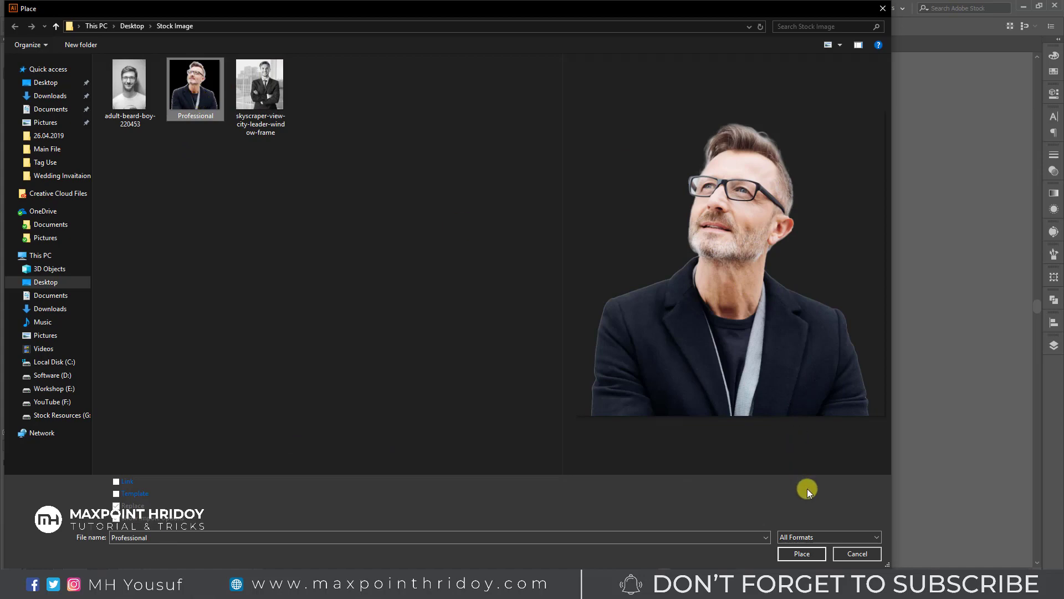
{"action": "left_click", "coordinate": [798, 551]}
{"action": "left_click", "coordinate": [624, 136]}
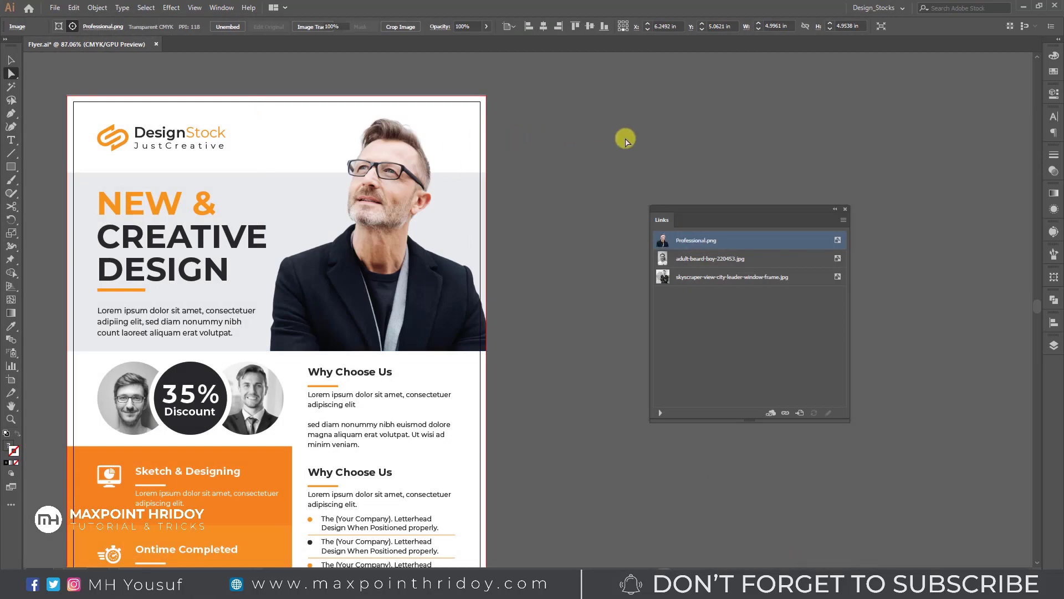
{"action": "key", "text": "t"}
{"action": "scroll", "coordinate": [296, 232], "scroll_direction": "down", "scroll_amount": 1}
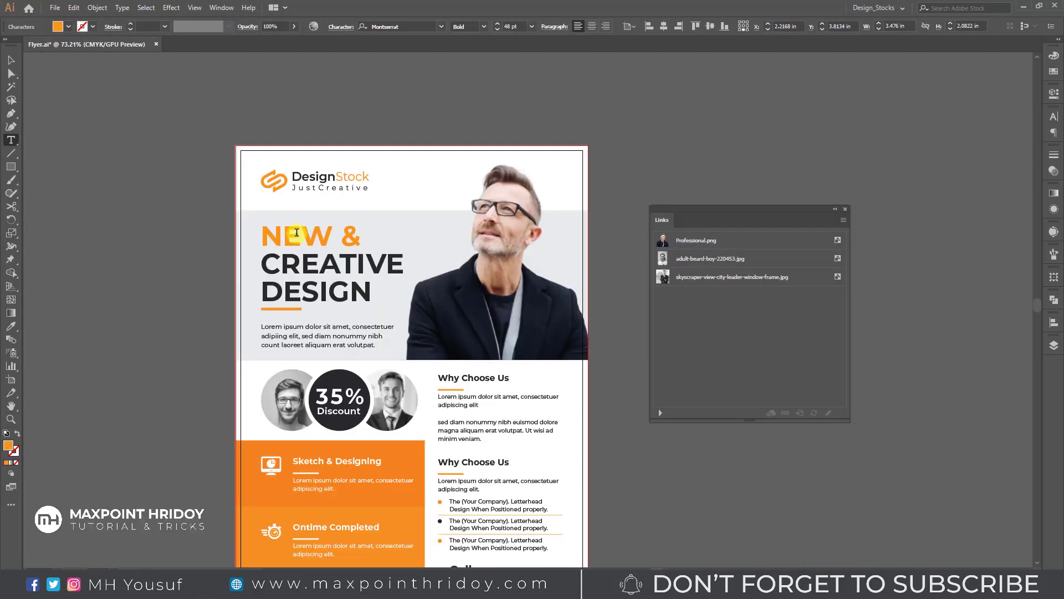
{"action": "left_click_drag", "start_coordinate": [282, 233], "coordinate": [389, 305]}
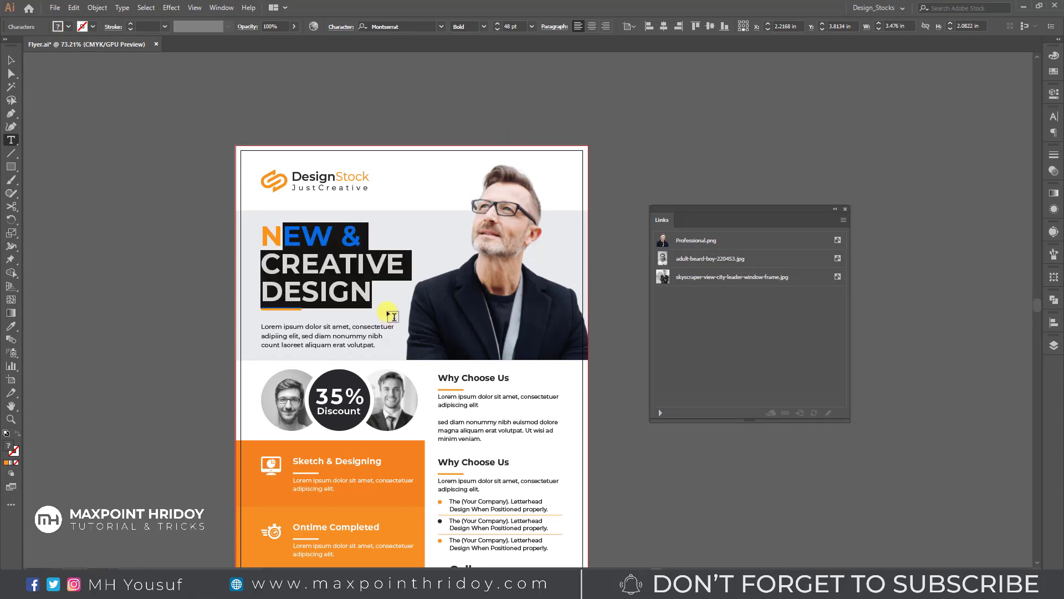
{"action": "left_click", "coordinate": [10, 59]}
{"action": "left_click", "coordinate": [78, 91]}
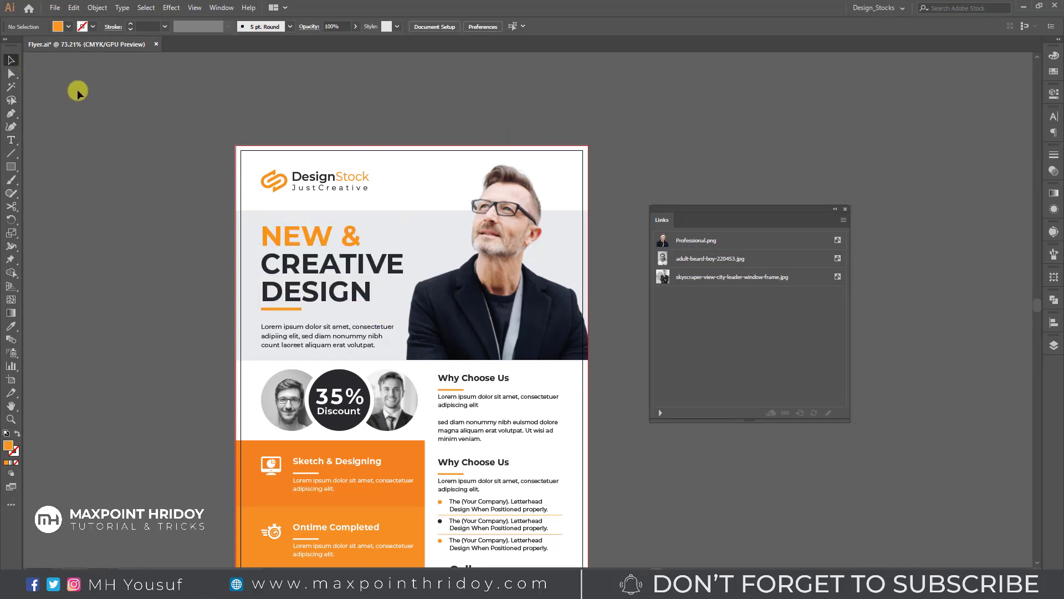